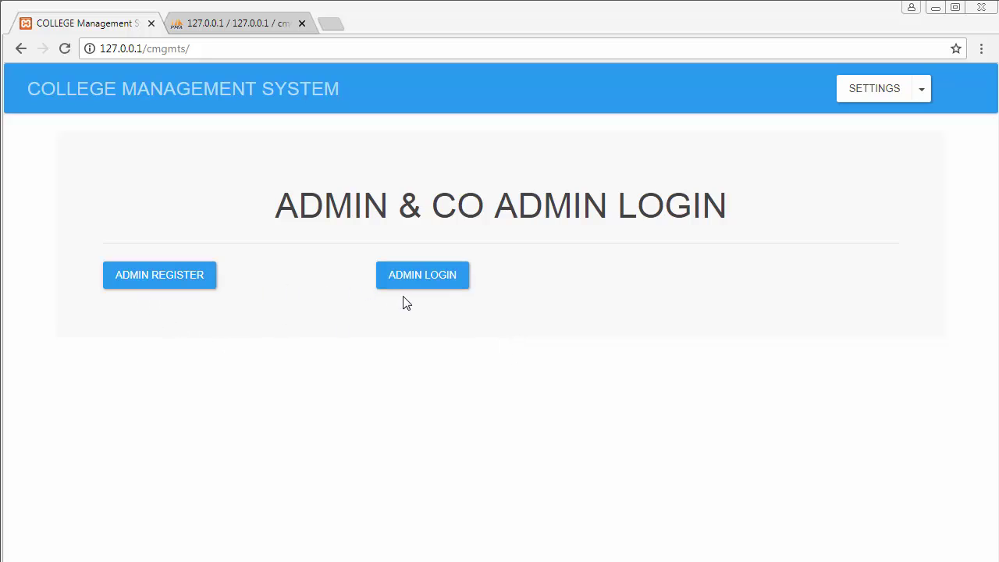
# Step: Open Admin Register and autofill the saved admin username and e-mail
pyautogui.click(163, 279)
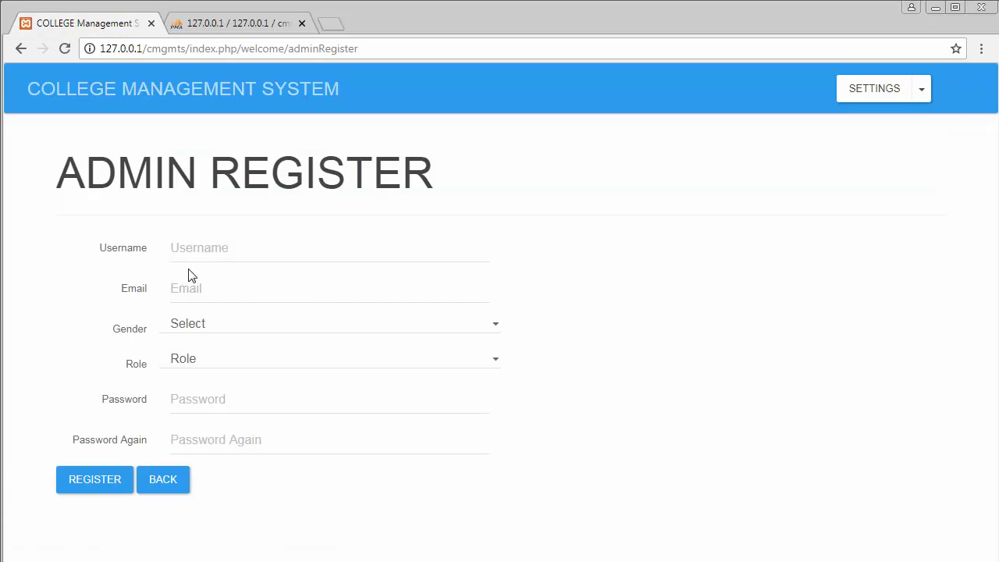
pyautogui.click(227, 253)
pyautogui.write('M')
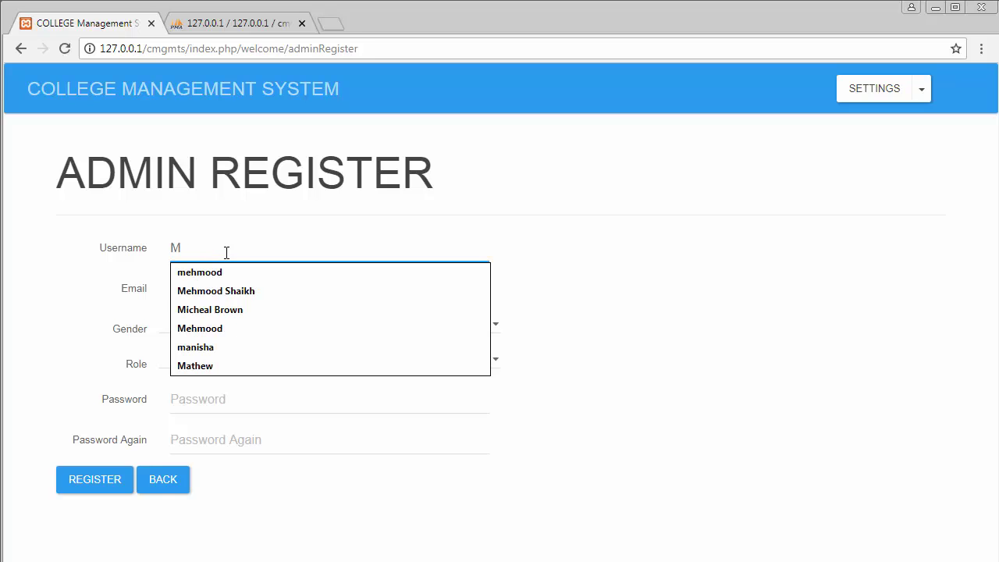
pyautogui.click(236, 299)
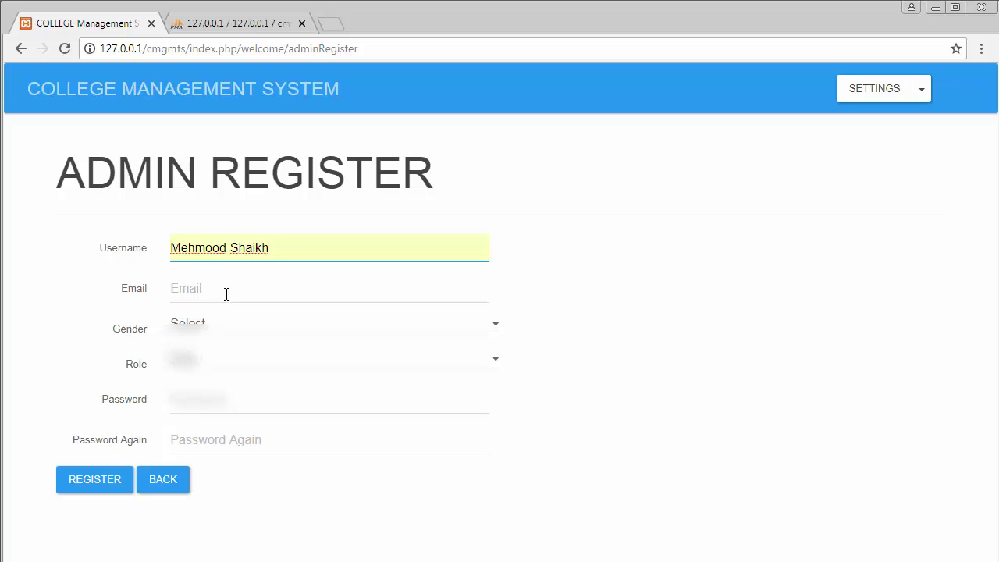
pyautogui.click(225, 292)
pyautogui.click(231, 313)
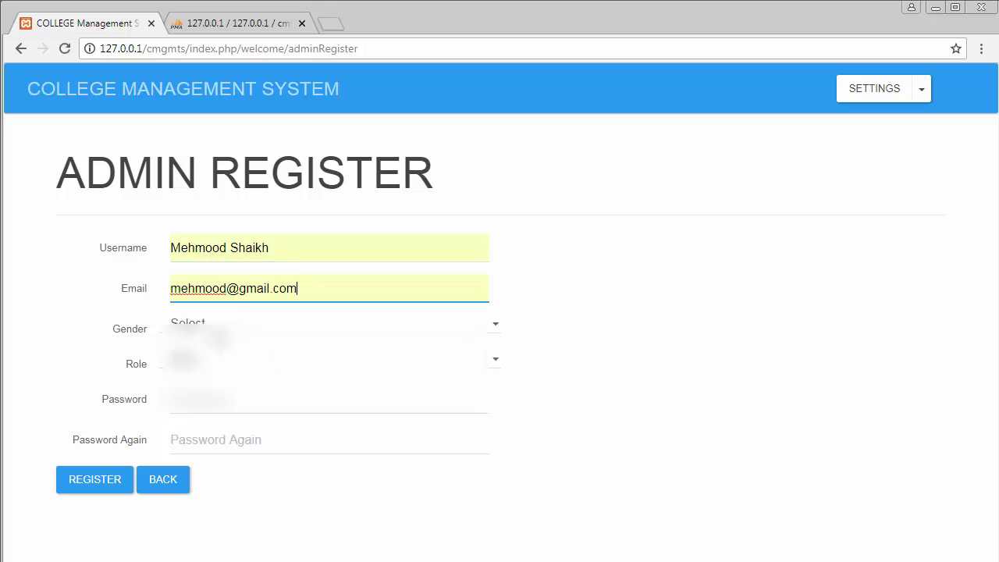
# Step: Set gender to Male and submit, triggering Role and Password required errors
pyautogui.click(230, 323)
pyautogui.click(217, 352)
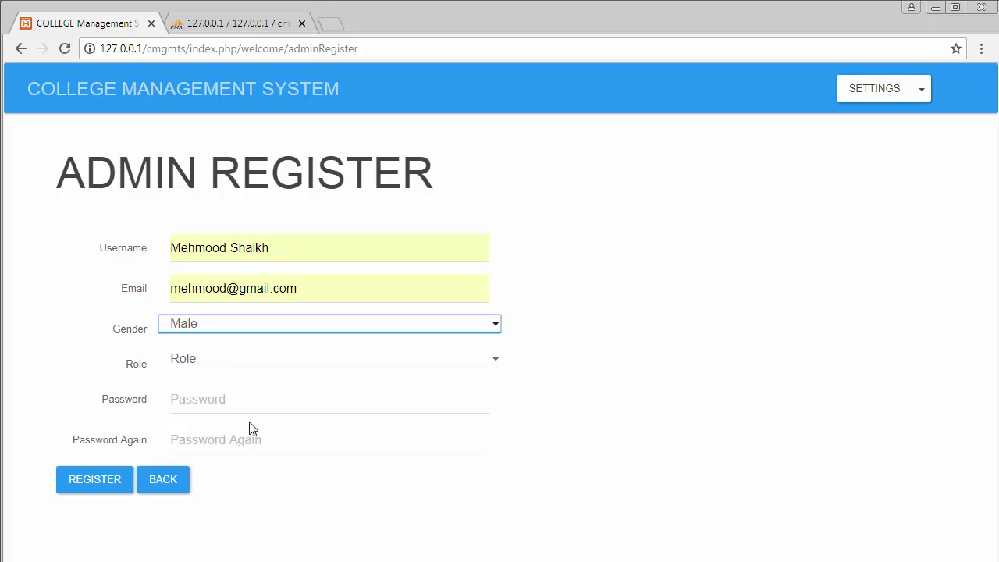
pyautogui.click(118, 487)
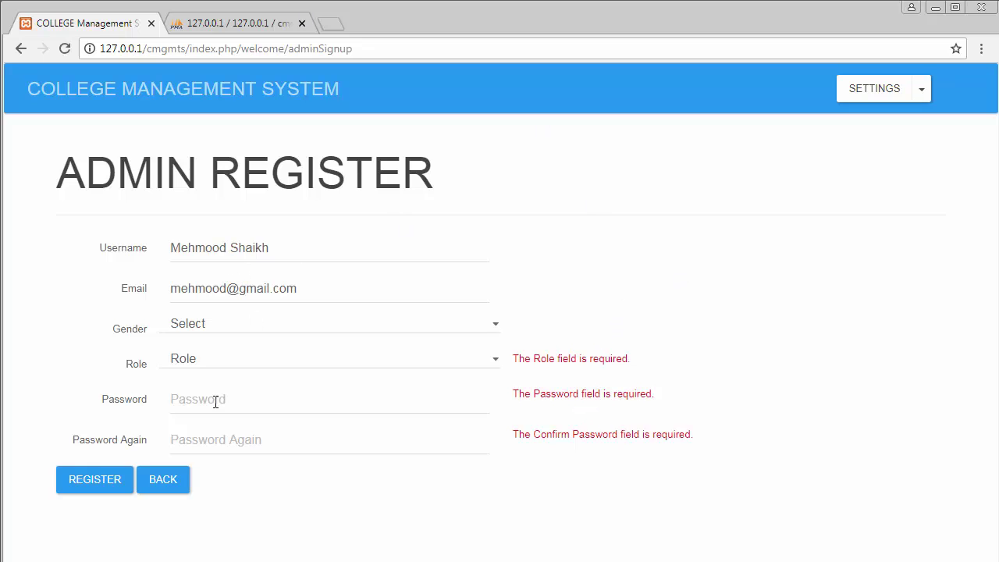
# Step: Set the admin's gender to Male and role to Admin
pyautogui.click(206, 326)
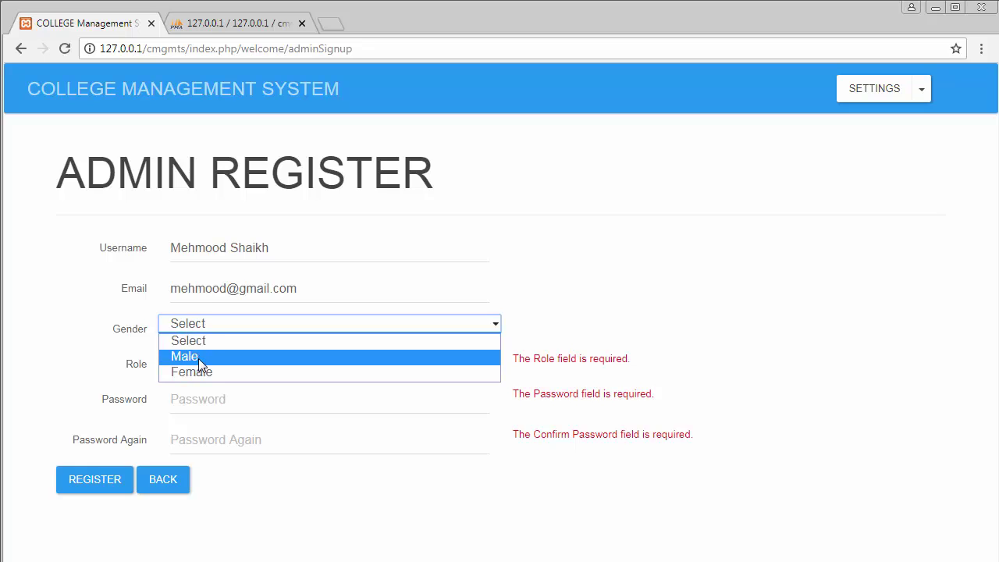
pyautogui.click(199, 356)
pyautogui.click(200, 363)
pyautogui.click(202, 392)
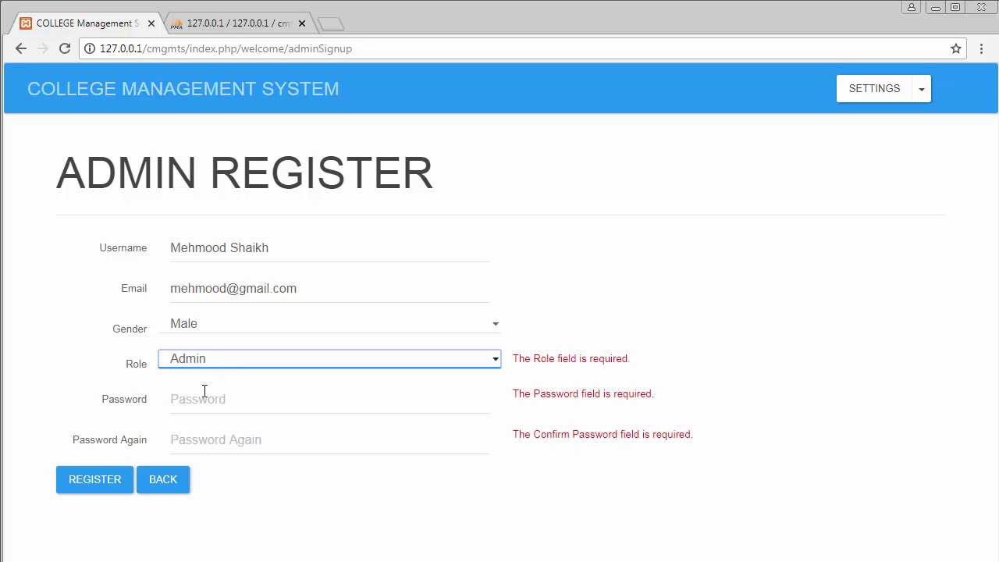
# Step: Enter the admin password in both Password and Confirm Password fields
pyautogui.click(202, 401)
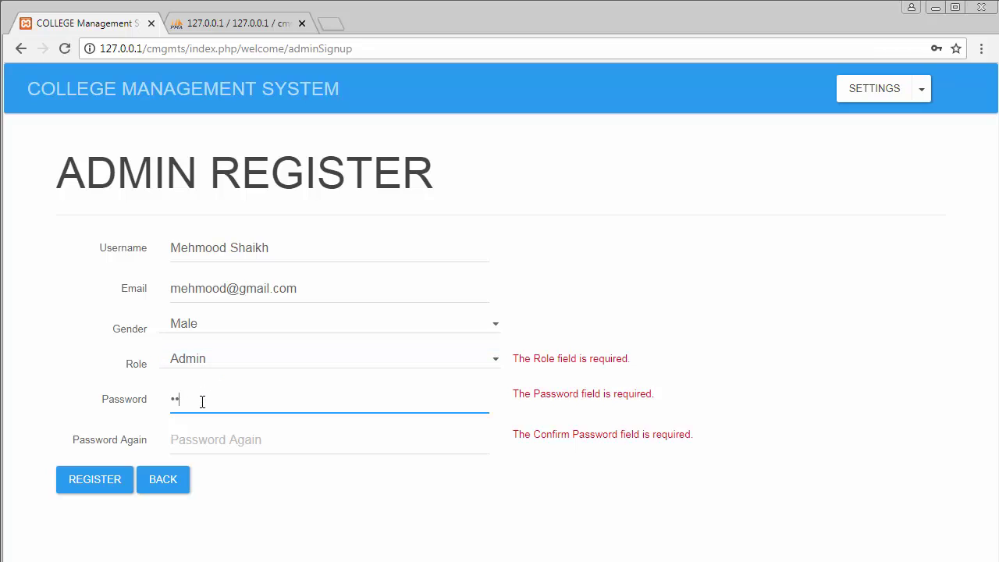
pyautogui.click(211, 438)
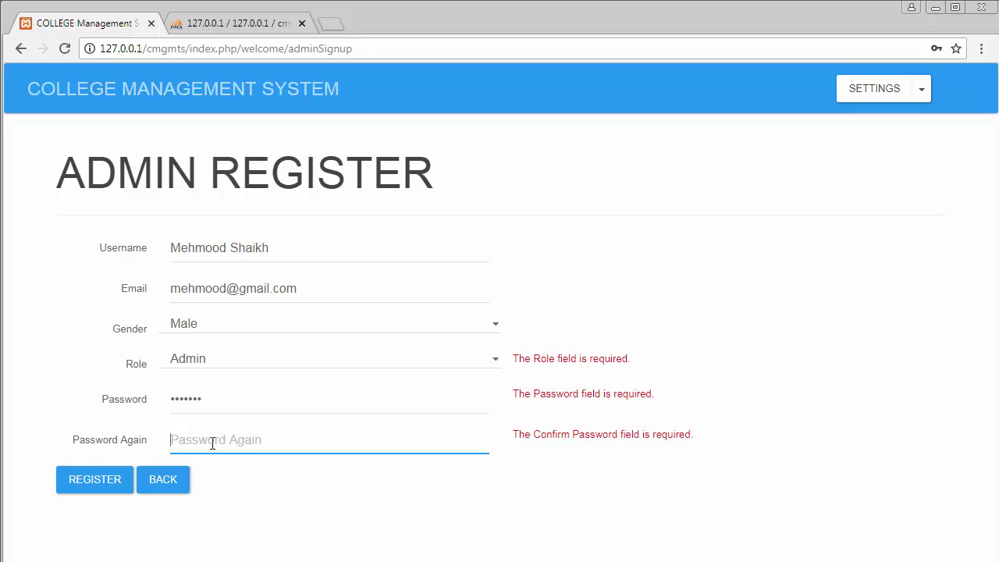
pyautogui.write('mehmood')
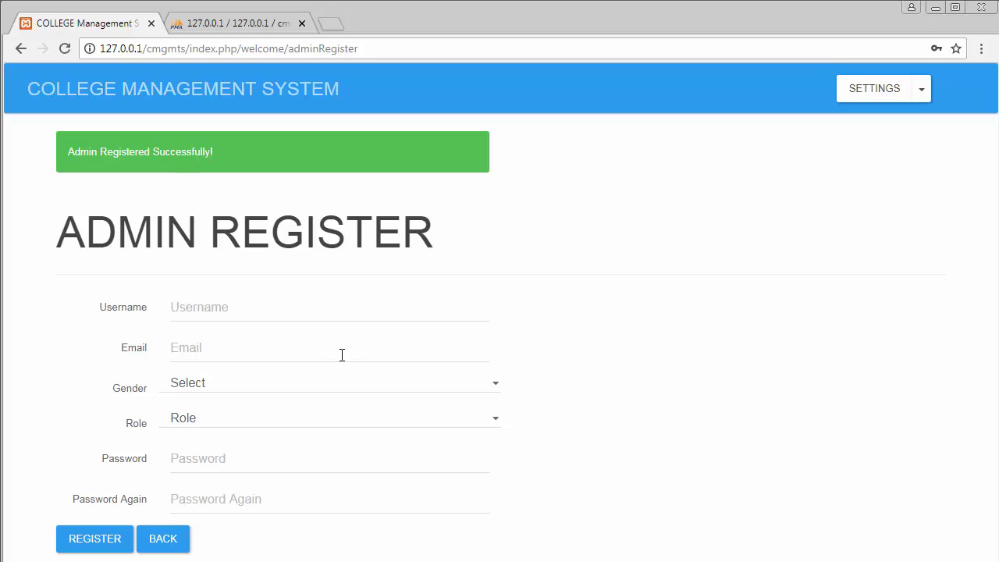
# Step: Browse cmgmts tbl_users for the admin row and tbl_roles for Admin and CO Admin
pyautogui.click(243, 25)
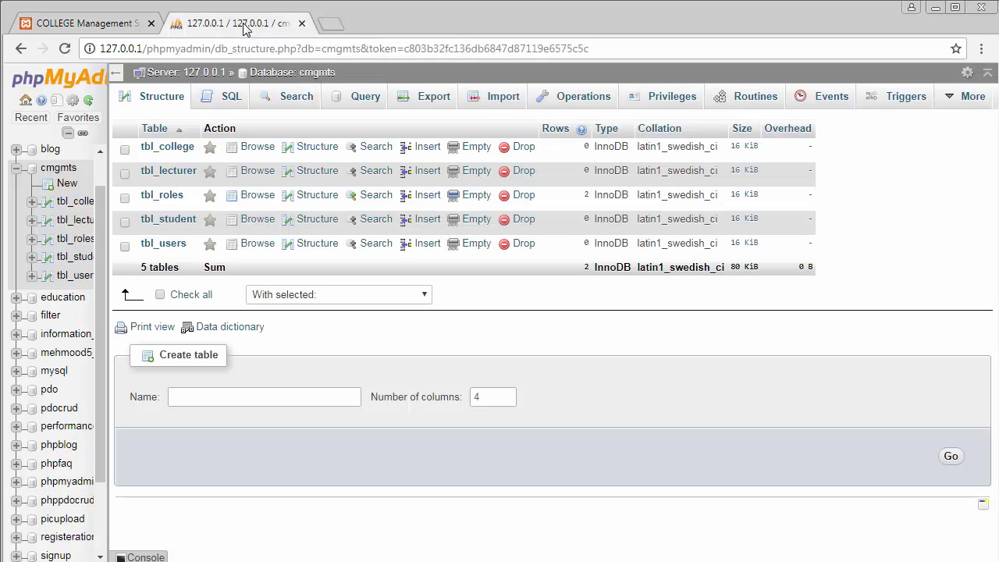
pyautogui.click(163, 245)
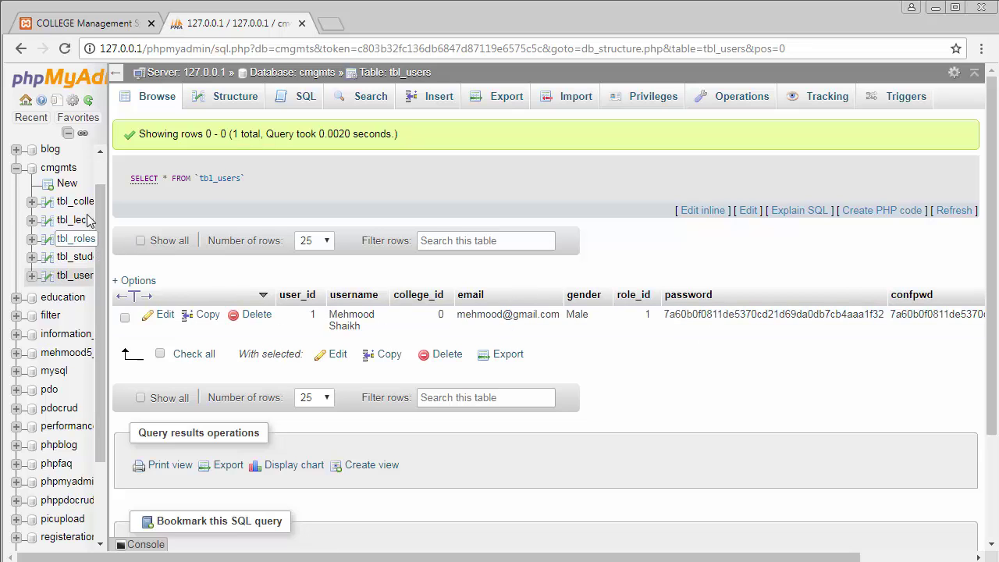
pyautogui.middleClick(85, 258)
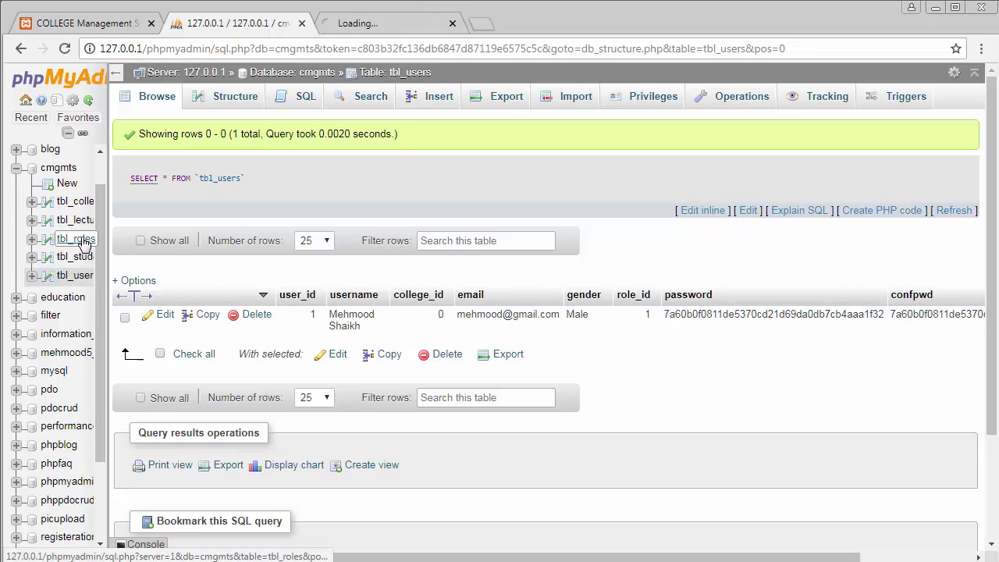
pyautogui.click(363, 25)
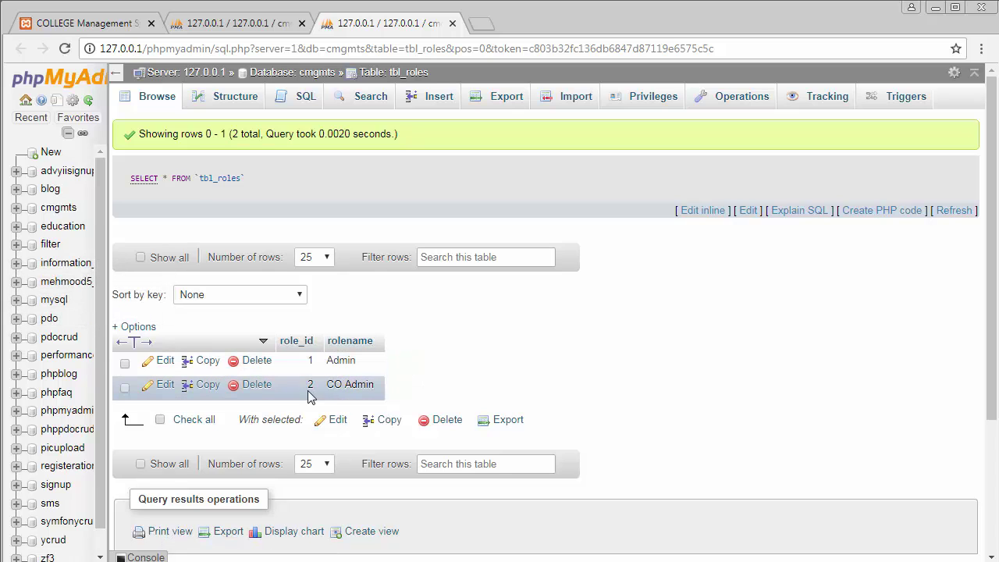
pyautogui.click(78, 23)
pyautogui.click(220, 22)
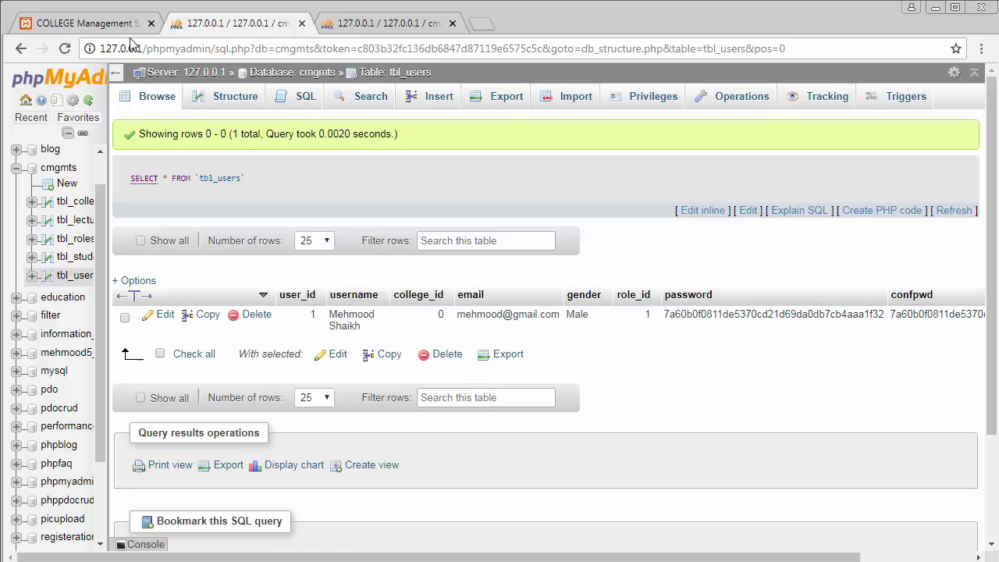
# Step: Load the college system home page by clearing the page path from the URL
pyautogui.click(85, 27)
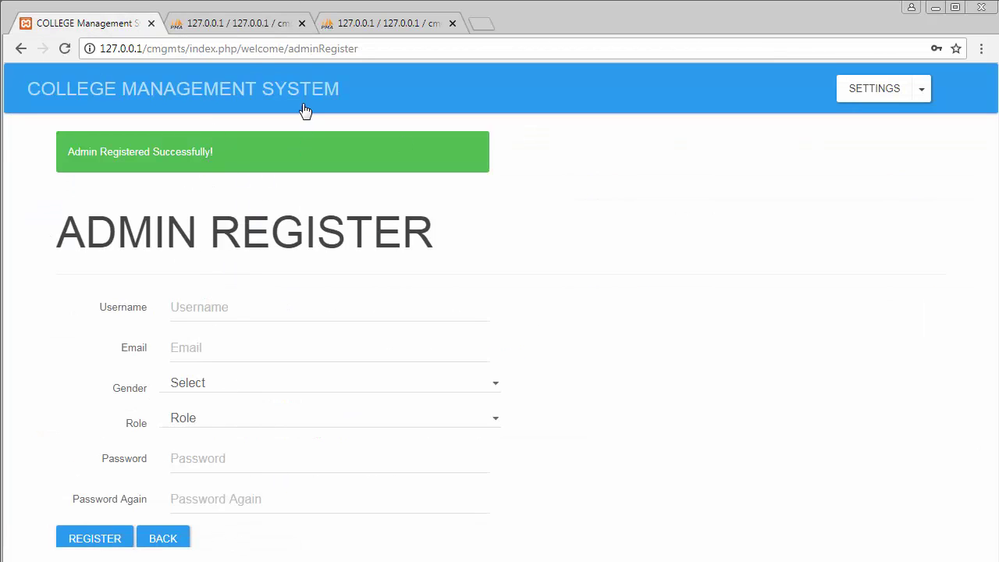
pyautogui.moveTo(191, 48); pyautogui.dragTo(488, 42)
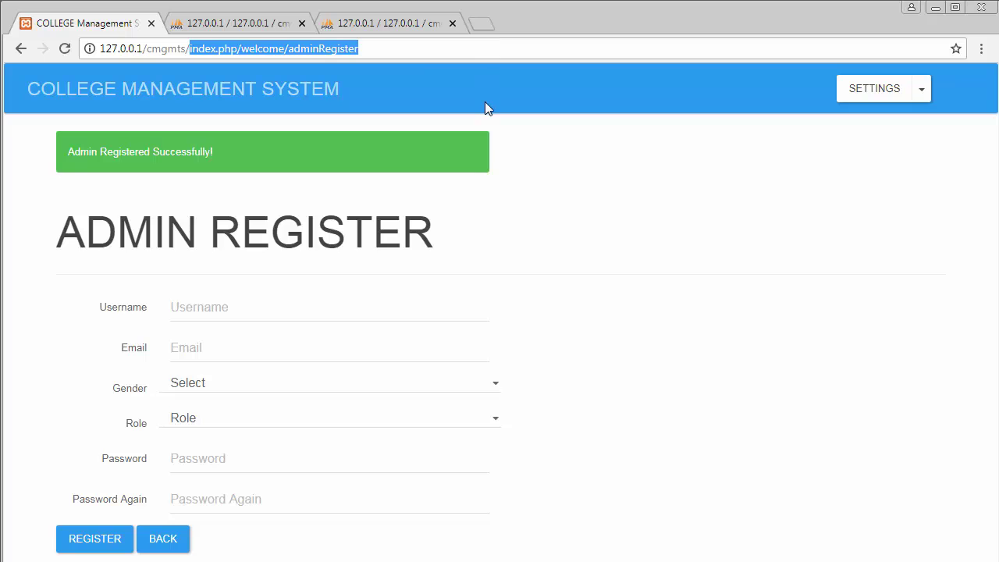
pyautogui.press('BackSpace')
pyautogui.press('Return')
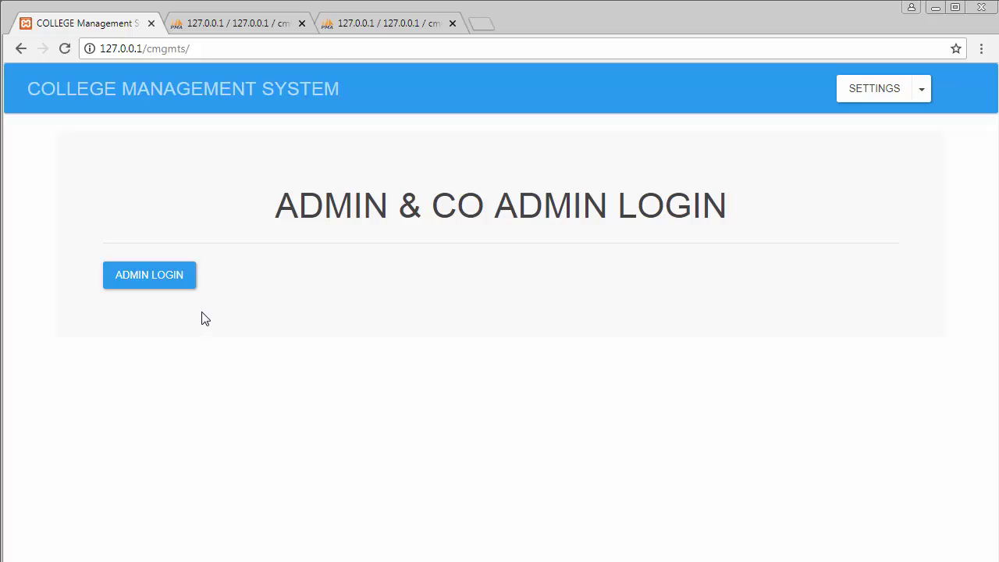
# Step: Recheck tbl_roles and tbl_users, then bring up the Admin Login form
pyautogui.click(359, 23)
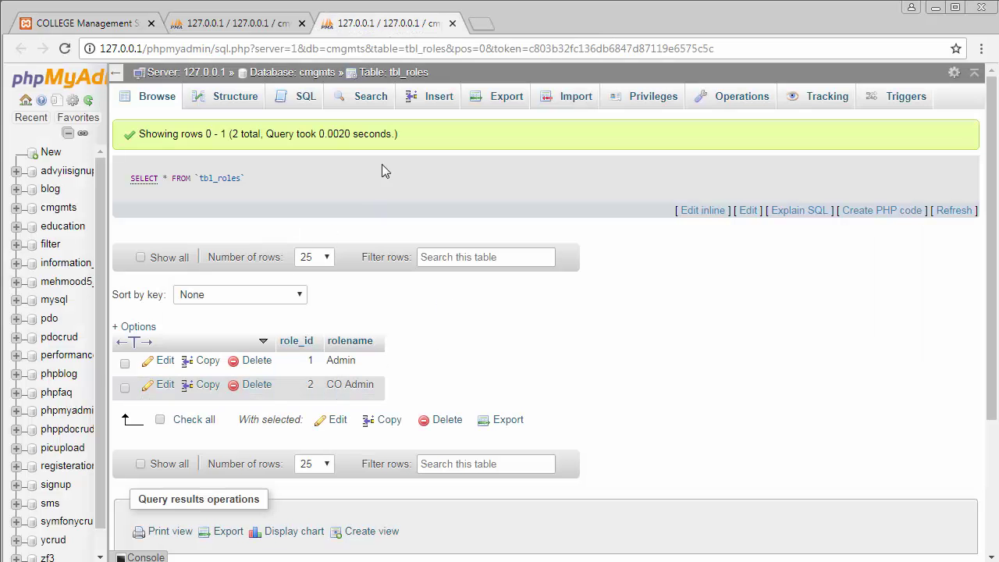
pyautogui.click(250, 25)
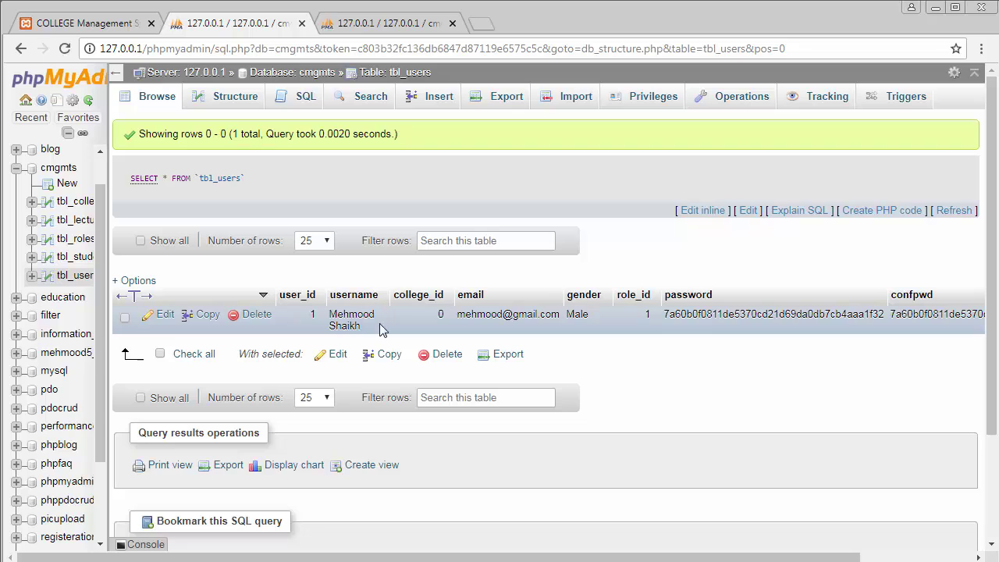
pyautogui.click(94, 23)
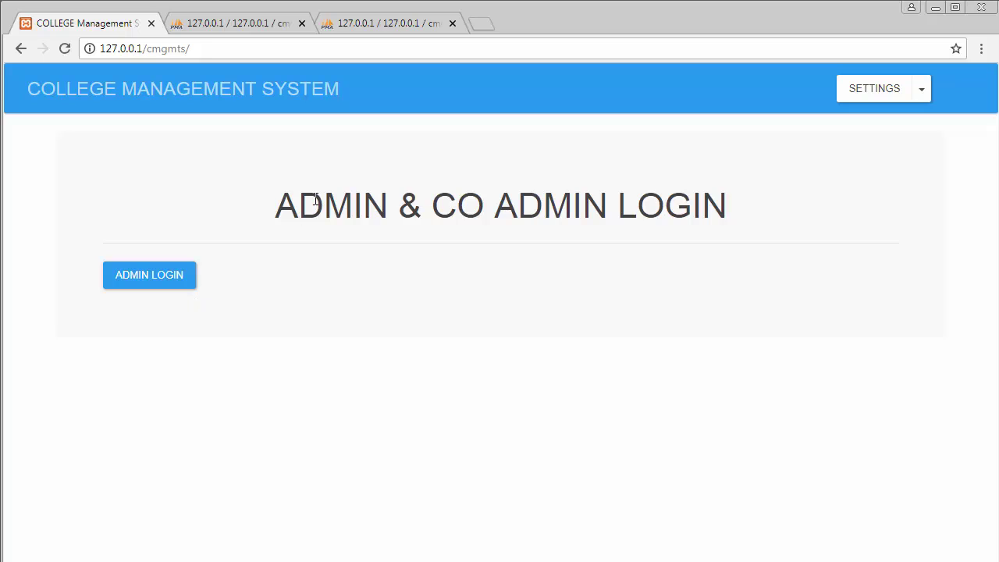
pyautogui.click(154, 283)
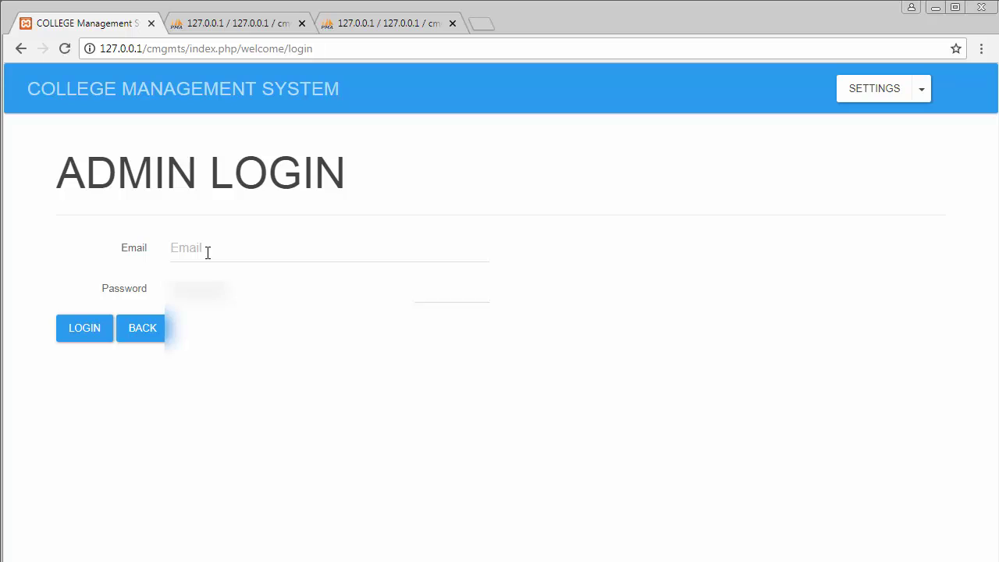
# Step: Attempt an admin login with the saved e-mail and a first password
pyautogui.click(208, 252)
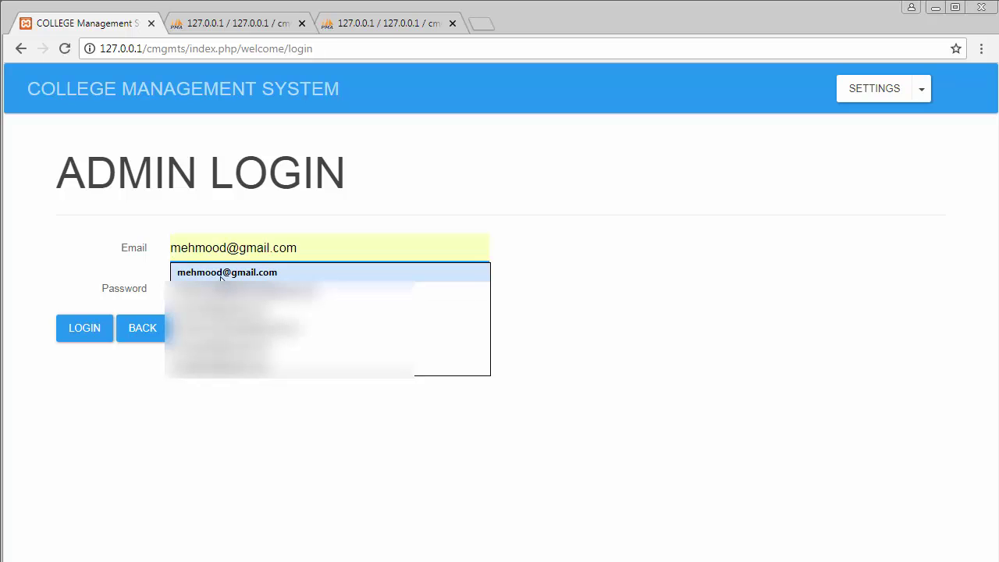
pyautogui.click(221, 272)
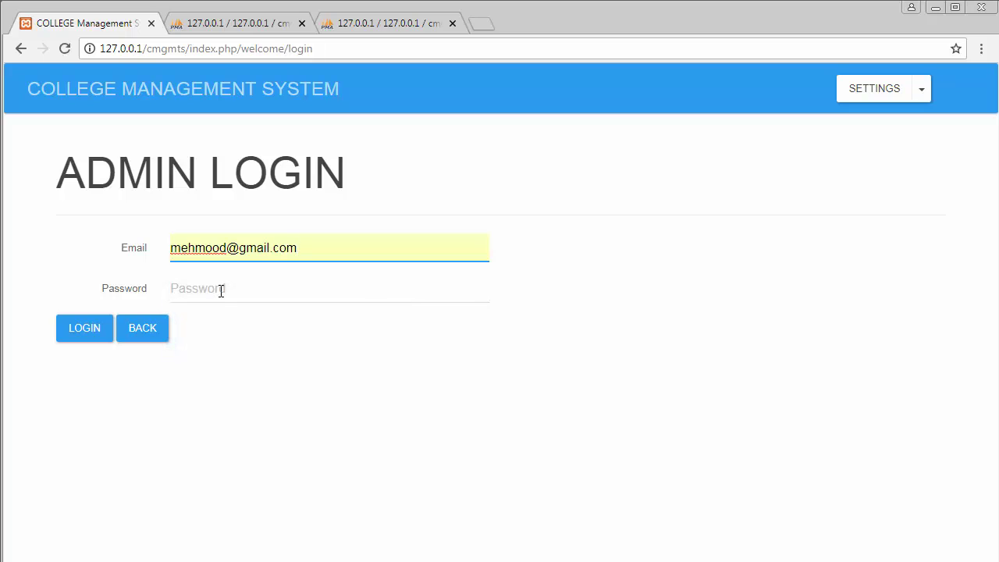
pyautogui.click(221, 290)
pyautogui.write('123')
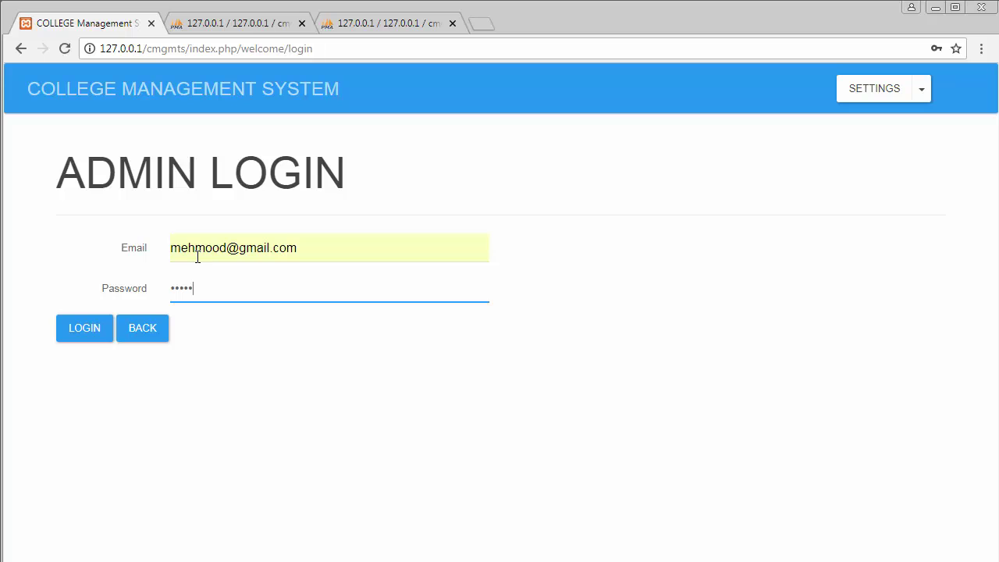
pyautogui.click(87, 327)
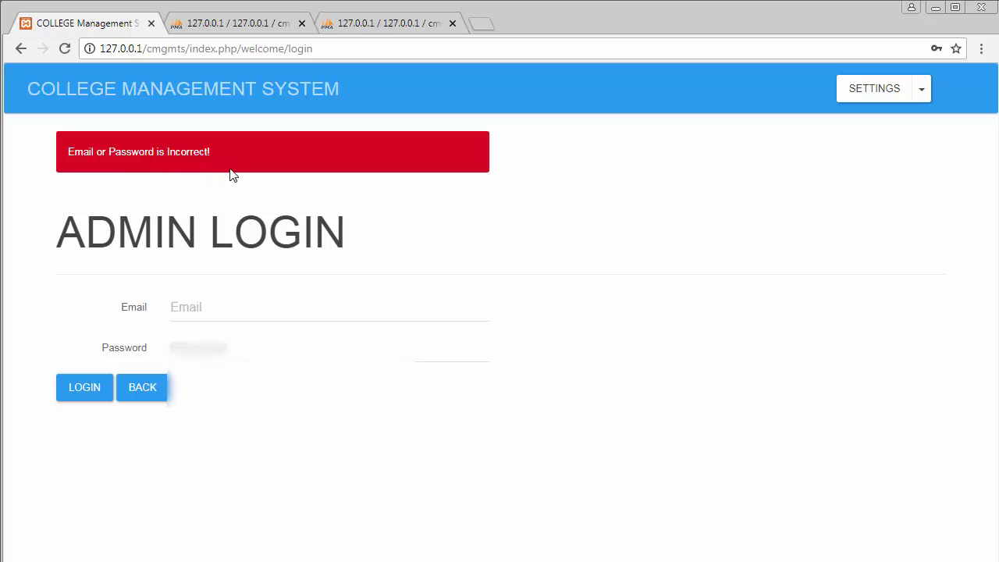
# Step: Log in again with the saved admin e-mail and the correct password
pyautogui.click(232, 308)
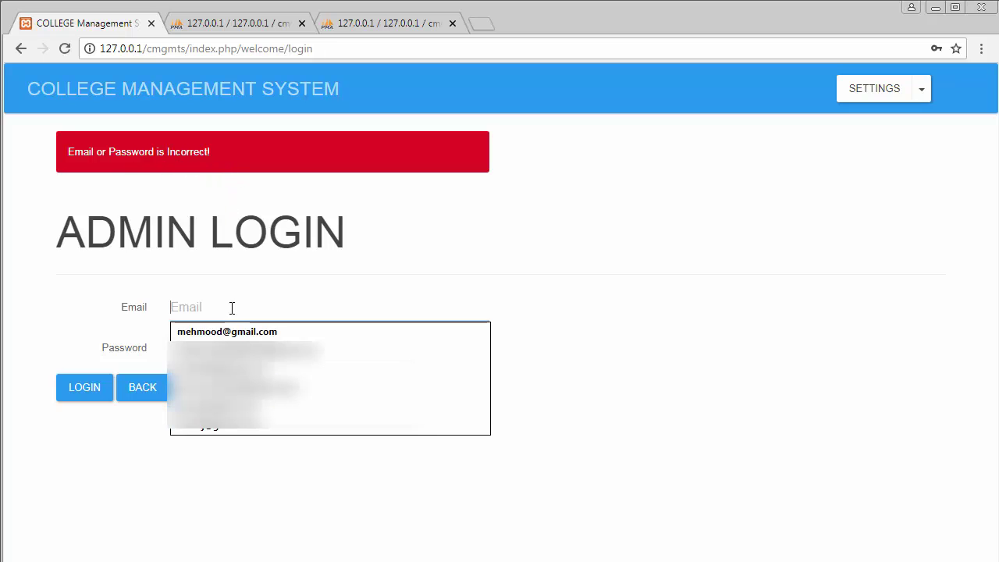
pyautogui.click(231, 333)
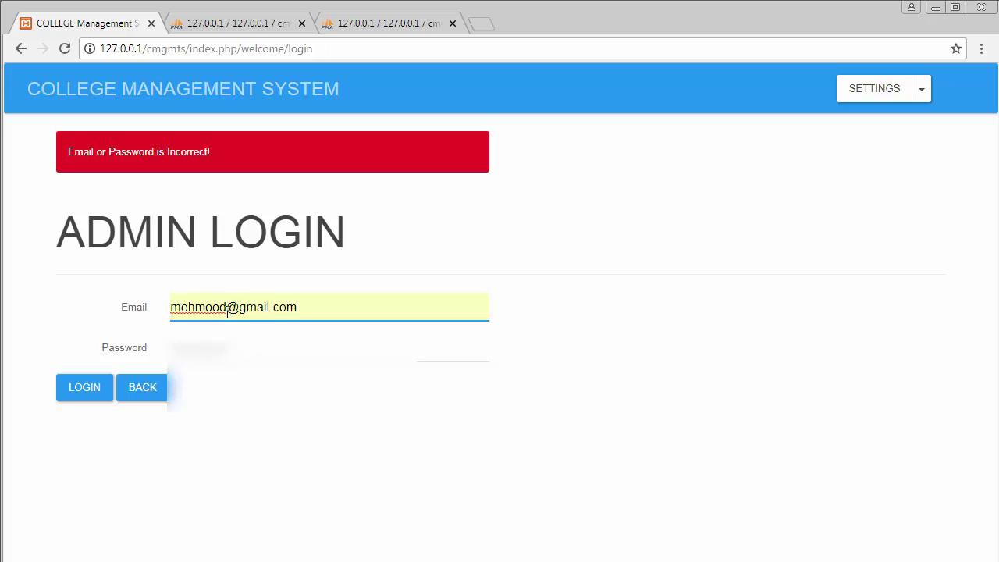
pyautogui.moveTo(226, 313); pyautogui.dragTo(147, 312)
pyautogui.click(246, 349)
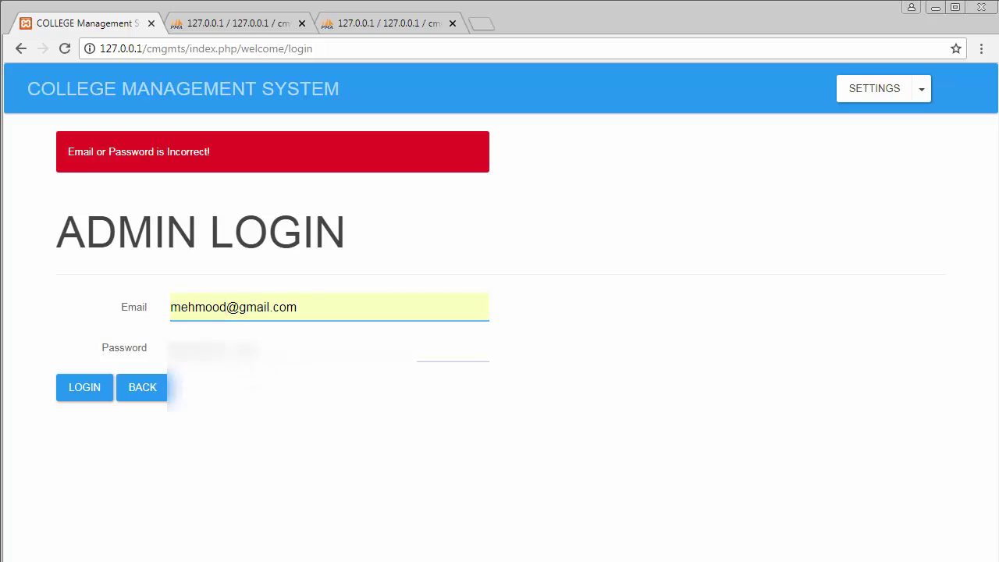
pyautogui.write('12345')
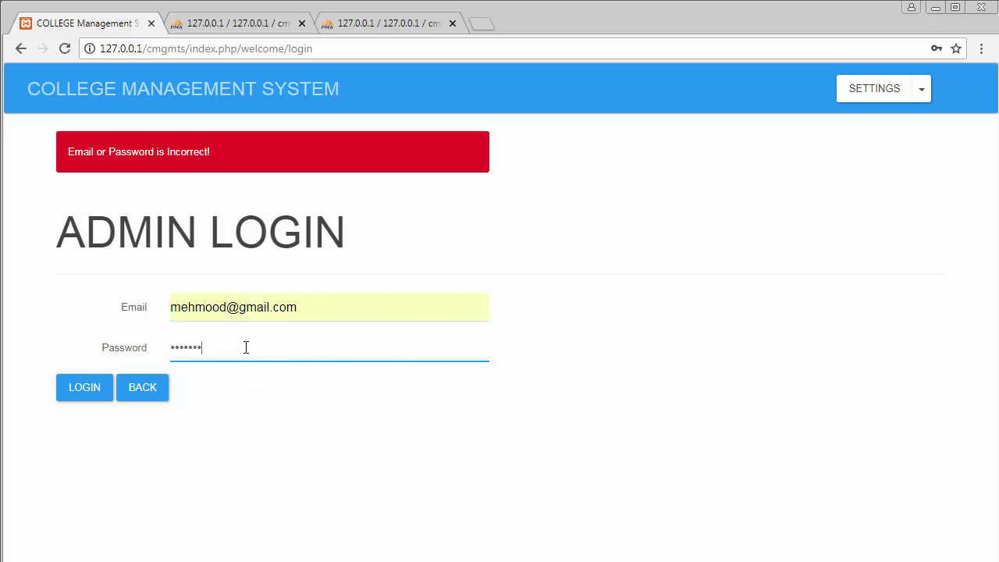
pyautogui.write('67')
pyautogui.click(82, 394)
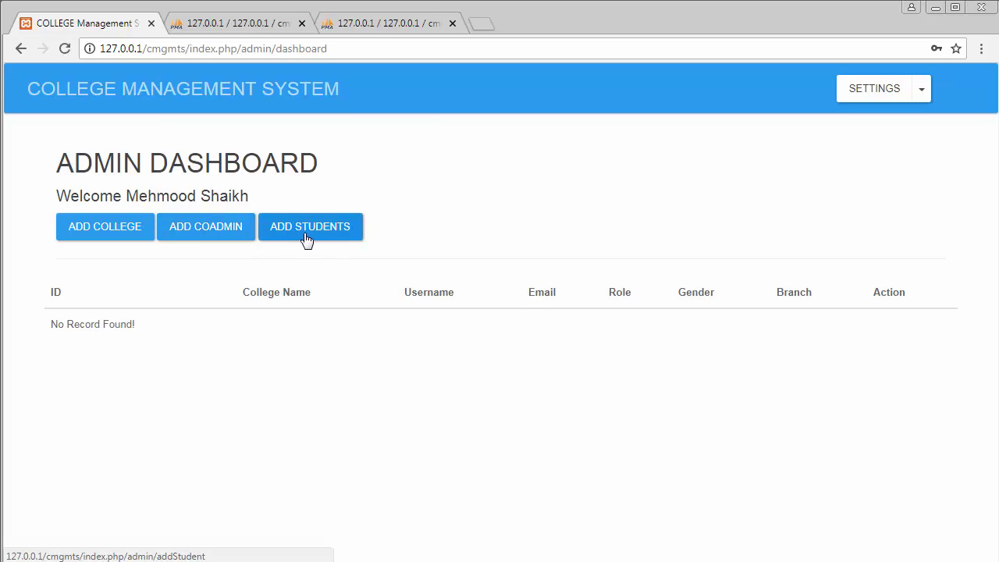
# Step: Create college ABC with branch Bangalore
pyautogui.click(102, 228)
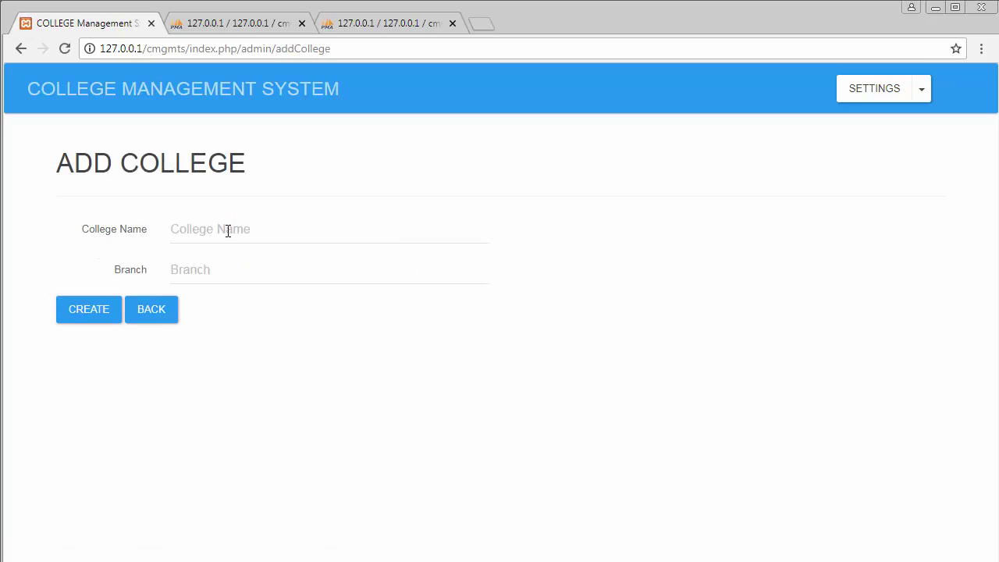
pyautogui.click(228, 231)
pyautogui.click(219, 250)
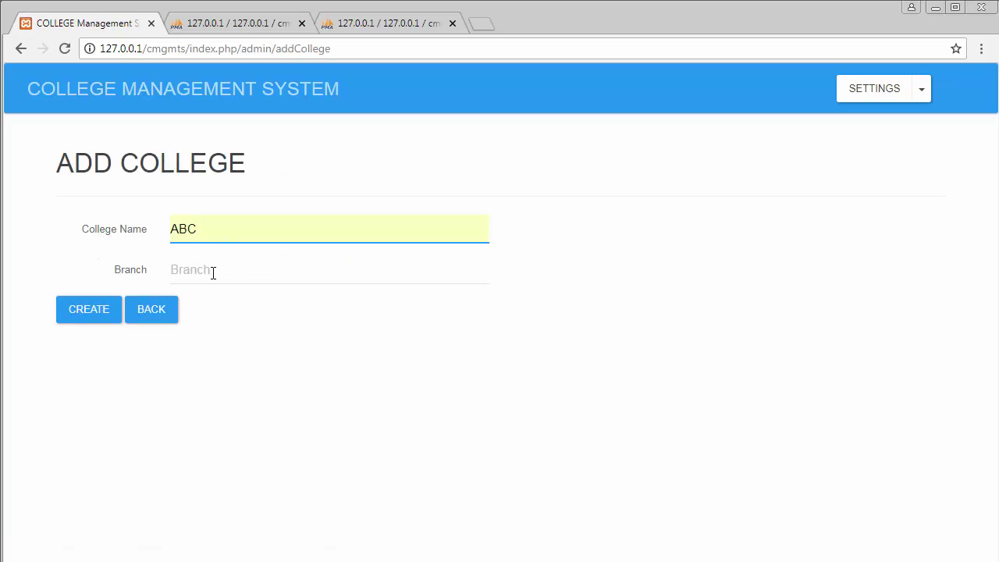
pyautogui.click(214, 273)
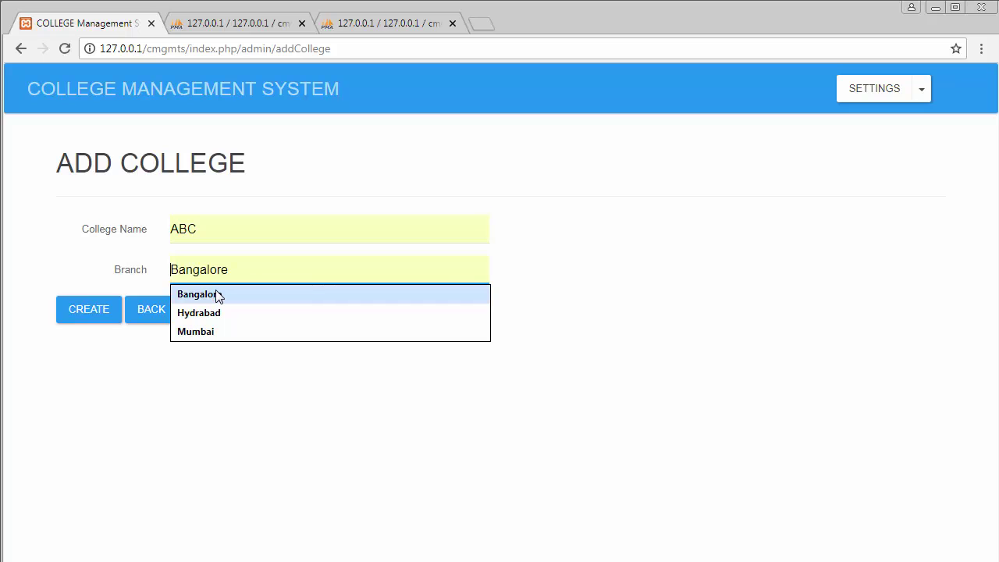
pyautogui.click(218, 294)
pyautogui.click(86, 313)
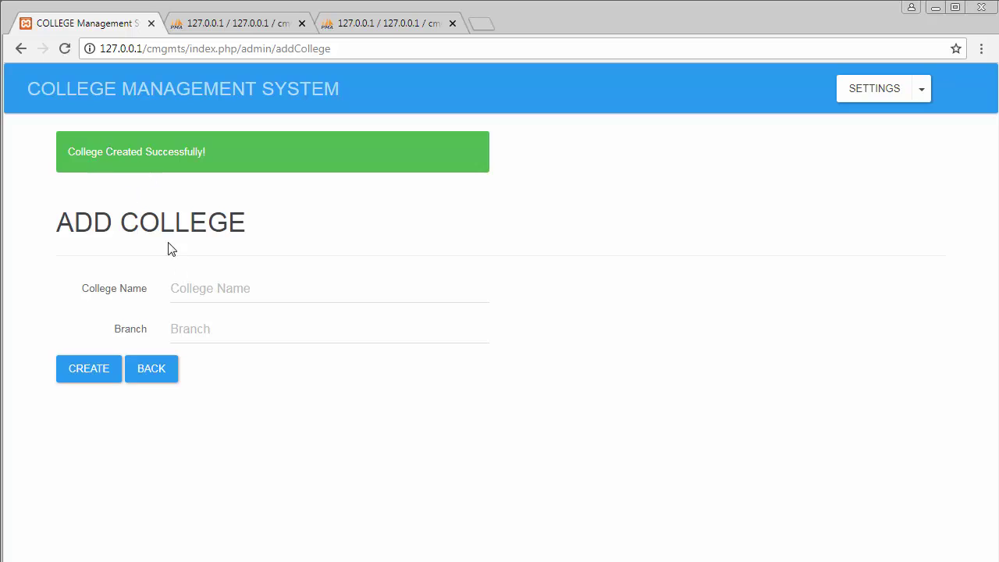
# Step: Create college XYZ with branch Hydrabad
pyautogui.click(216, 288)
pyautogui.click(214, 331)
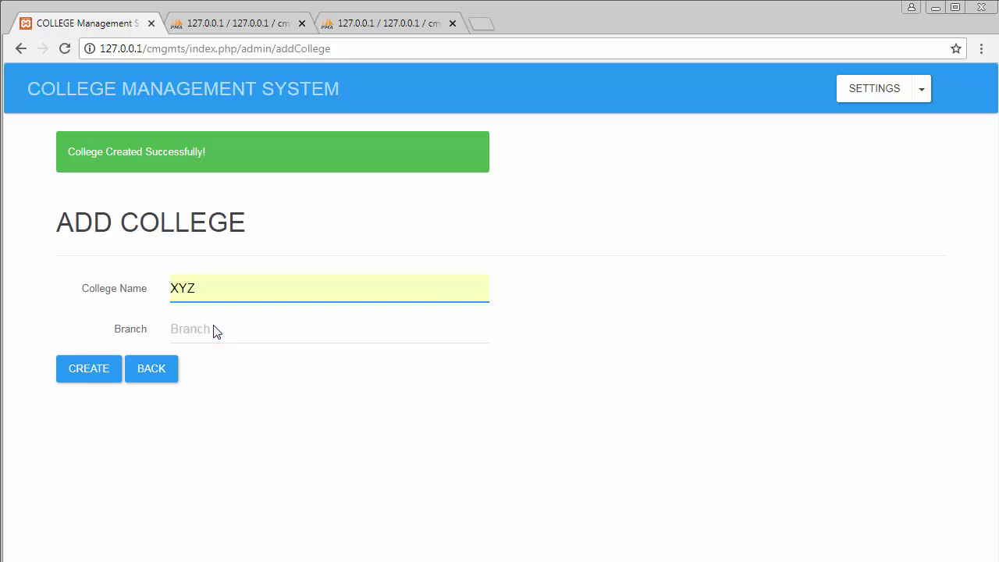
pyautogui.click(200, 333)
pyautogui.click(215, 377)
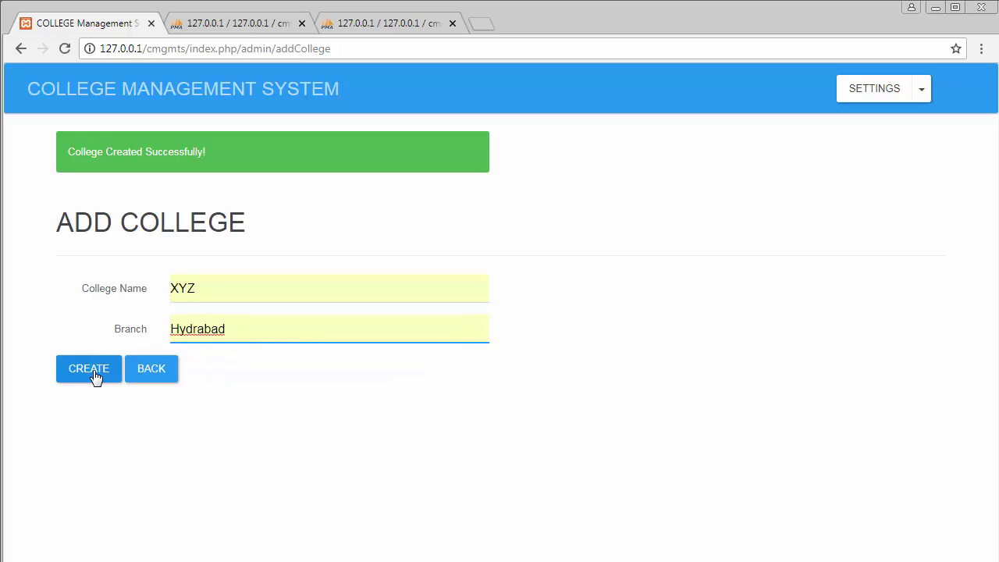
pyautogui.click(94, 376)
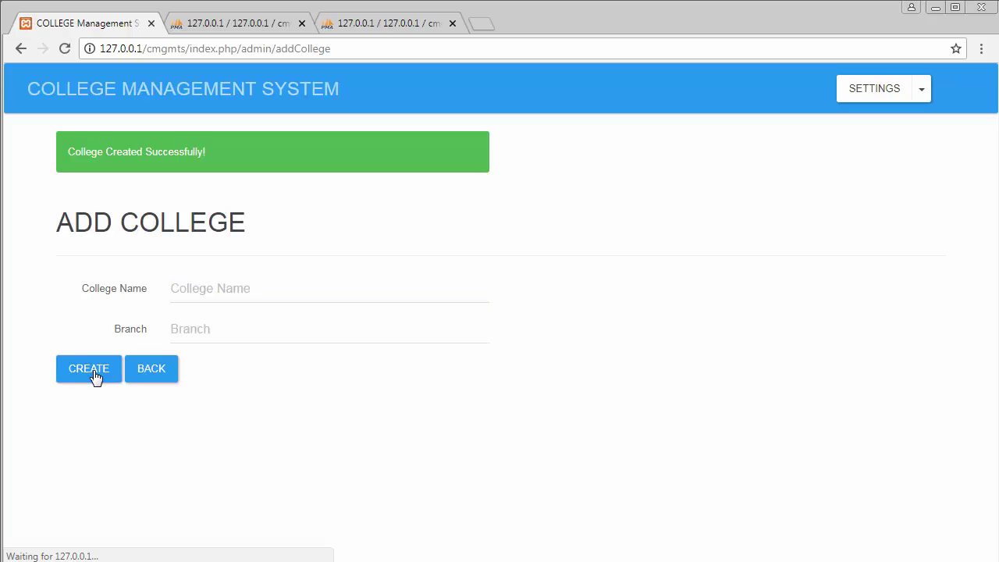
# Step: Create college PQR with branch Mumbai and go back to the Admin Dashboard
pyautogui.click(198, 292)
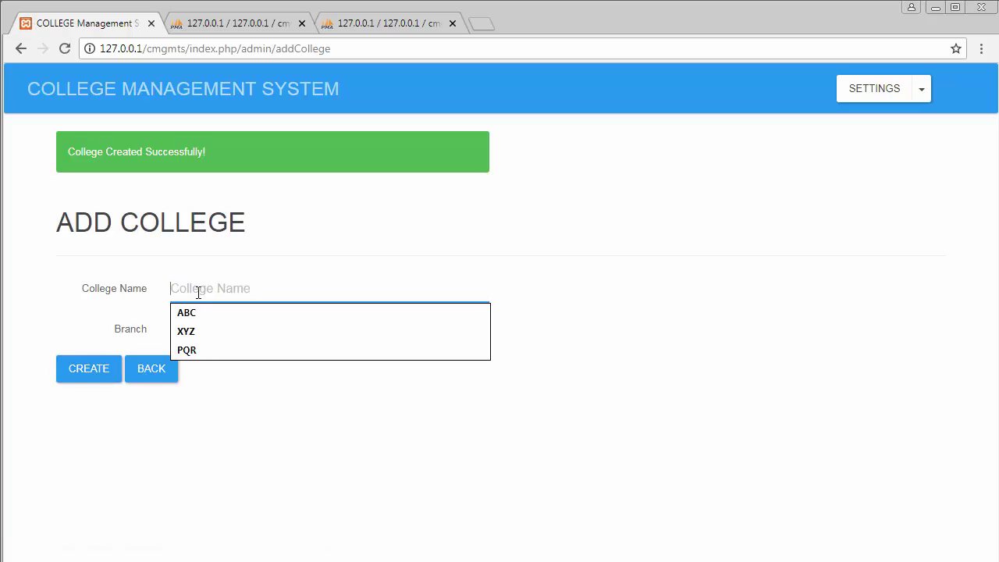
pyautogui.click(206, 349)
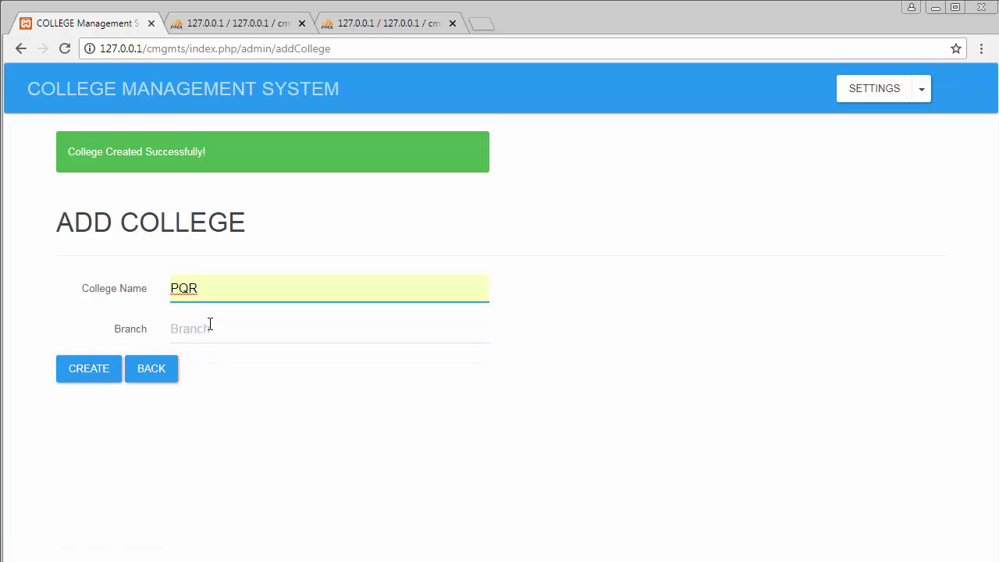
pyautogui.click(210, 324)
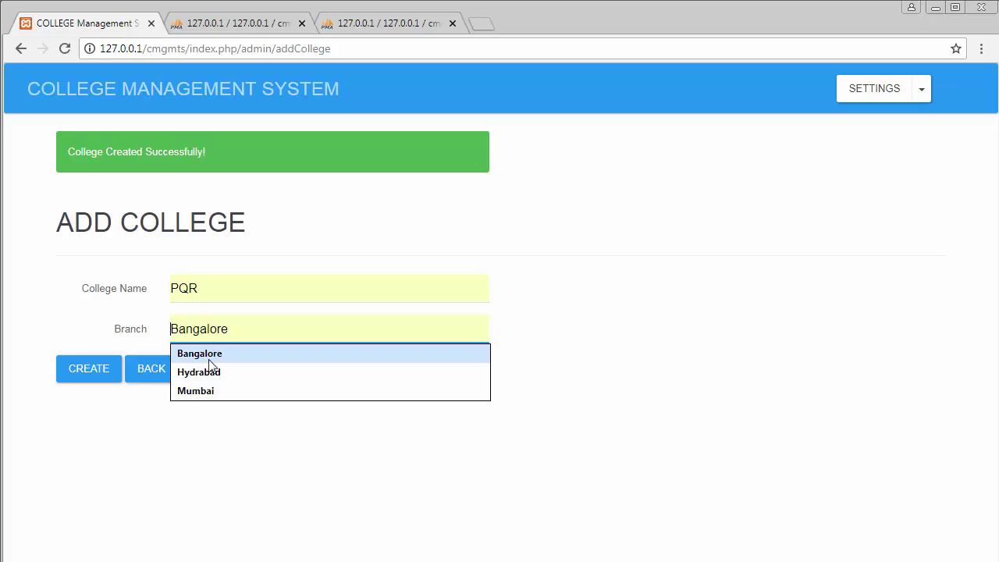
pyautogui.click(205, 391)
pyautogui.click(80, 369)
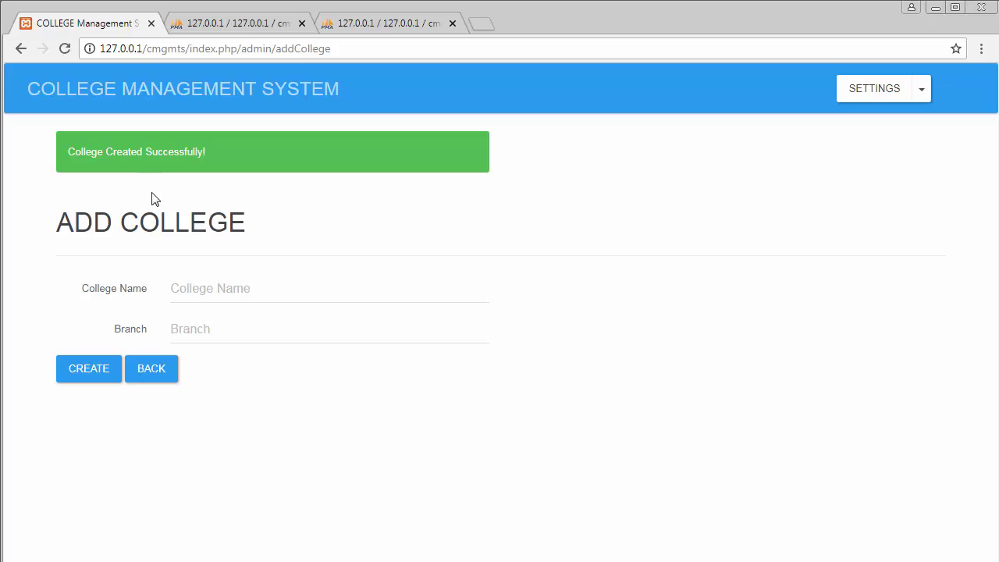
pyautogui.click(164, 370)
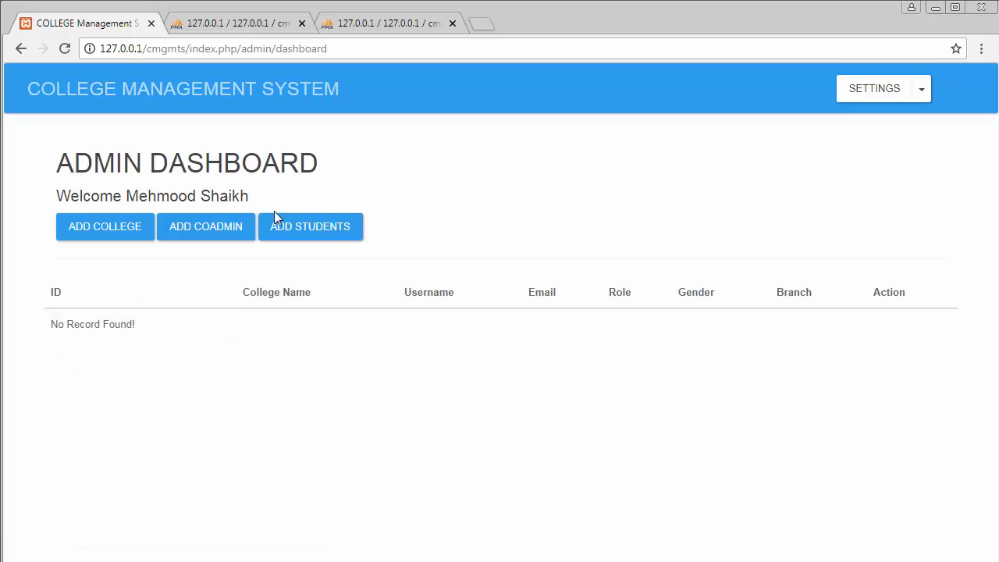
# Step: Start an Add Co Admin form with the co-admin's full name as username, college left unset
pyautogui.click(203, 234)
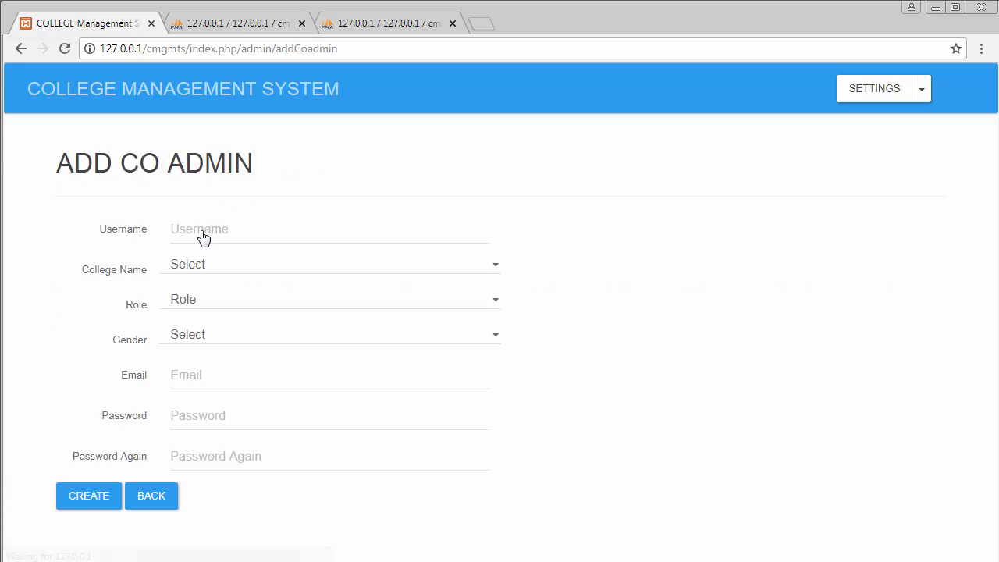
pyautogui.click(194, 230)
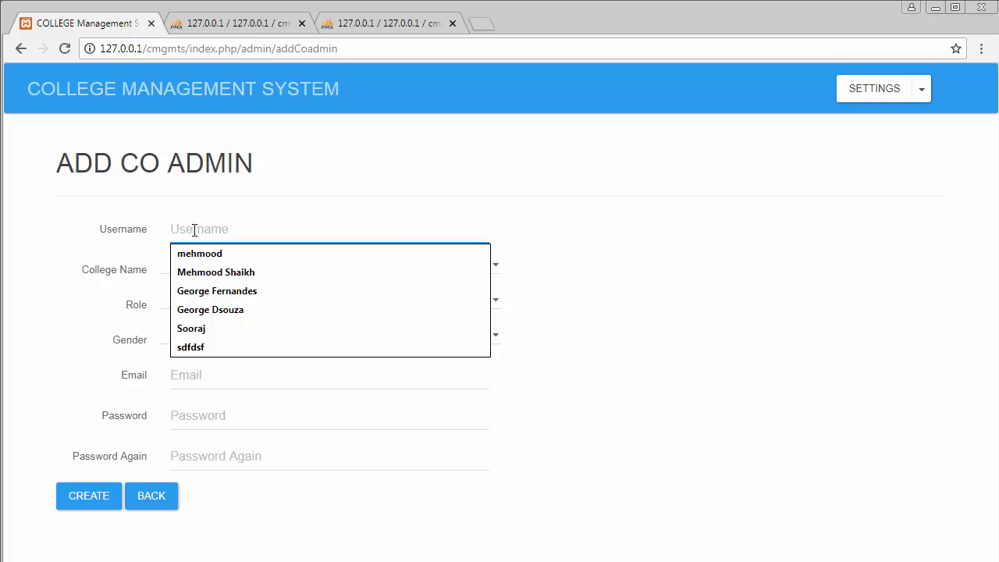
pyautogui.click(218, 290)
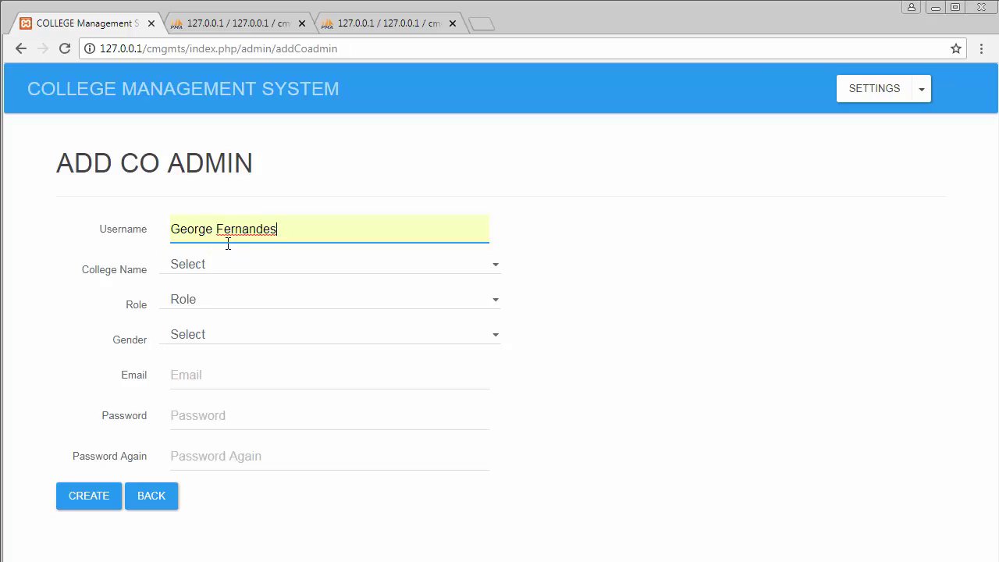
pyautogui.click(218, 270)
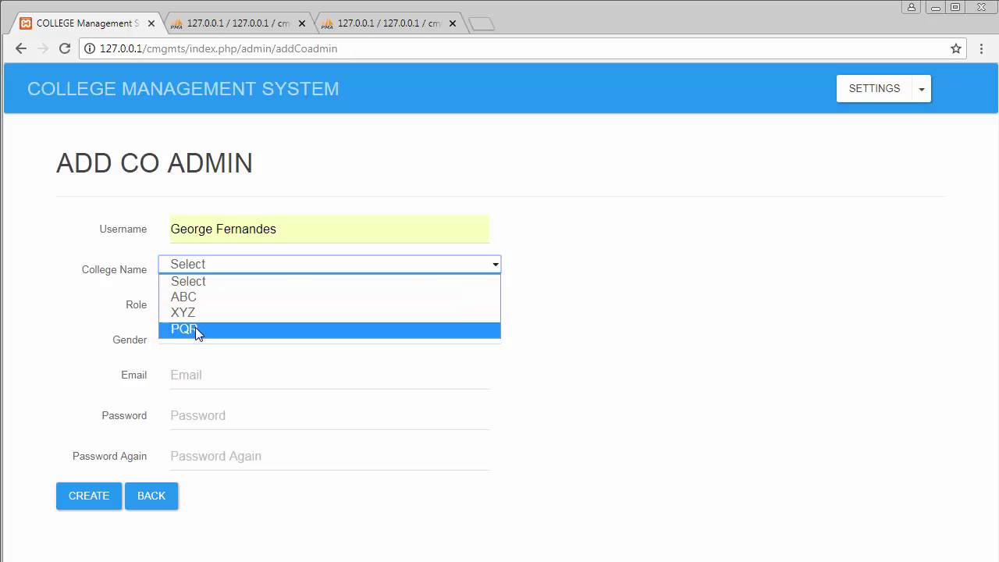
pyautogui.click(337, 182)
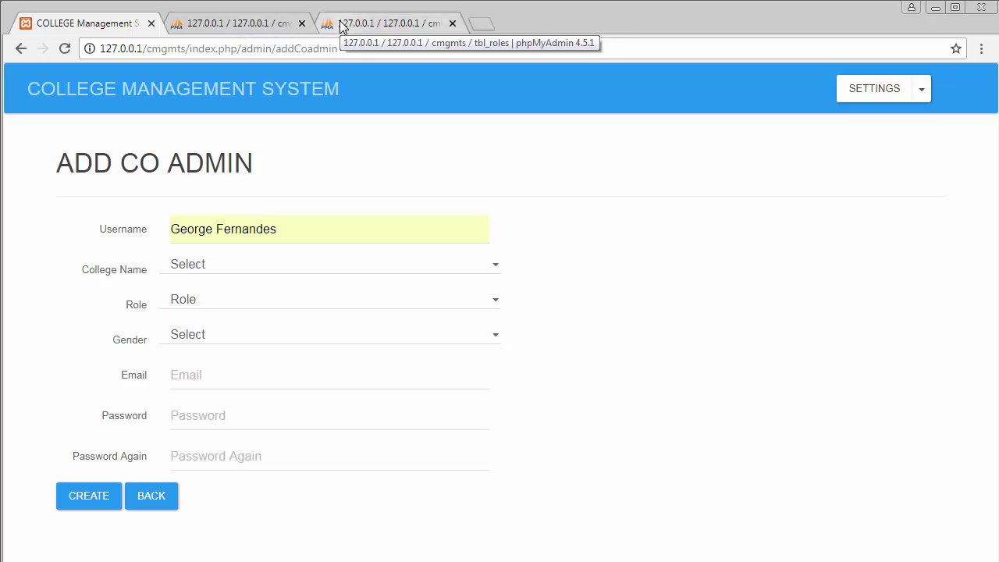
pyautogui.click(265, 22)
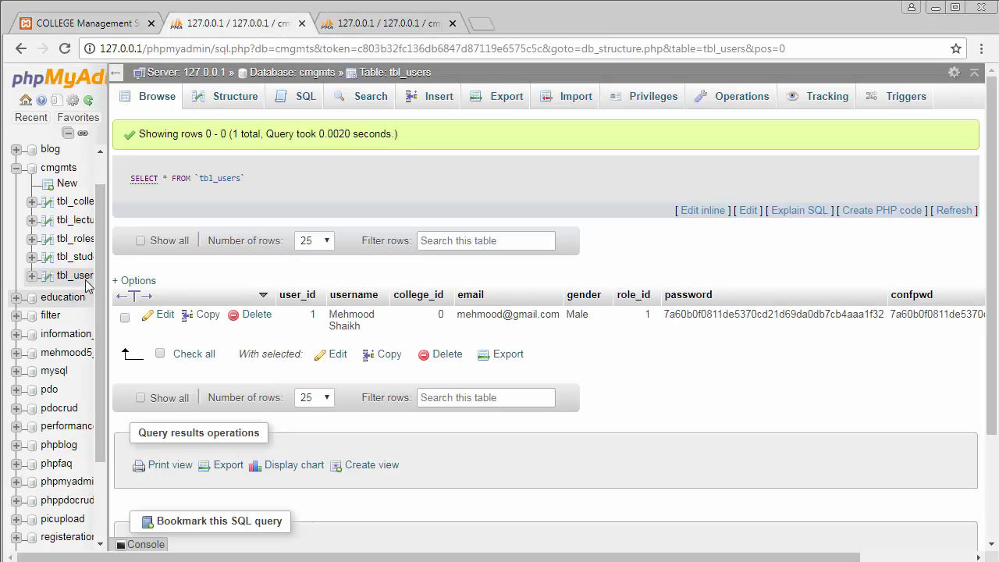
# Step: Browse tbl_college to see rows ABC, XYZ and PQR, then return to Add Co Admin
pyautogui.click(82, 205)
pyautogui.click(81, 25)
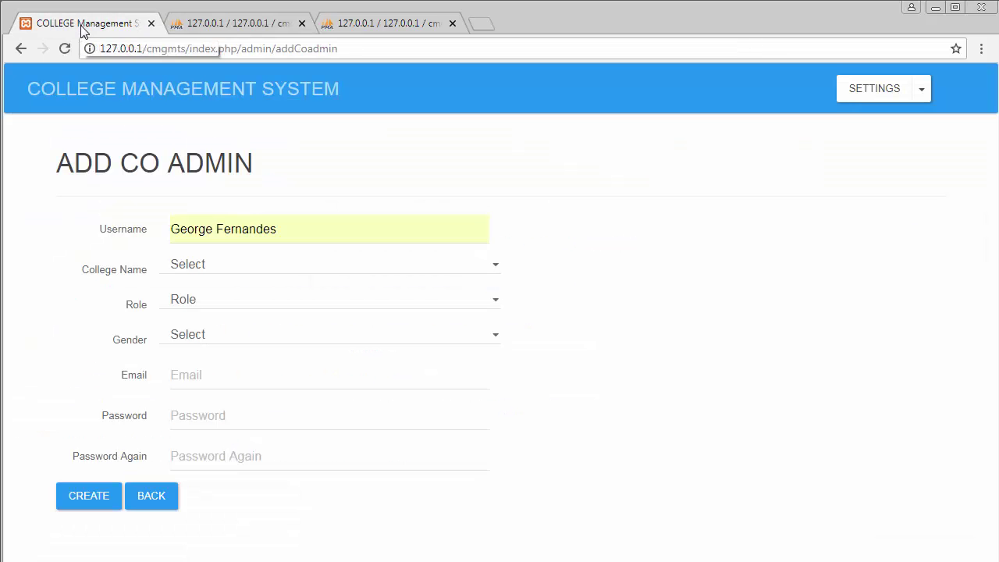
pyautogui.click(213, 26)
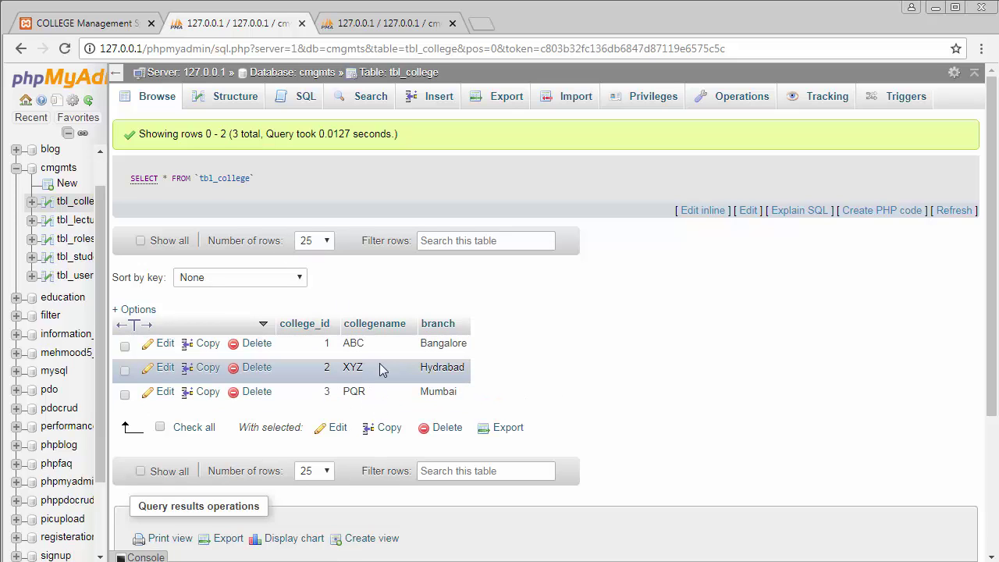
pyautogui.click(78, 25)
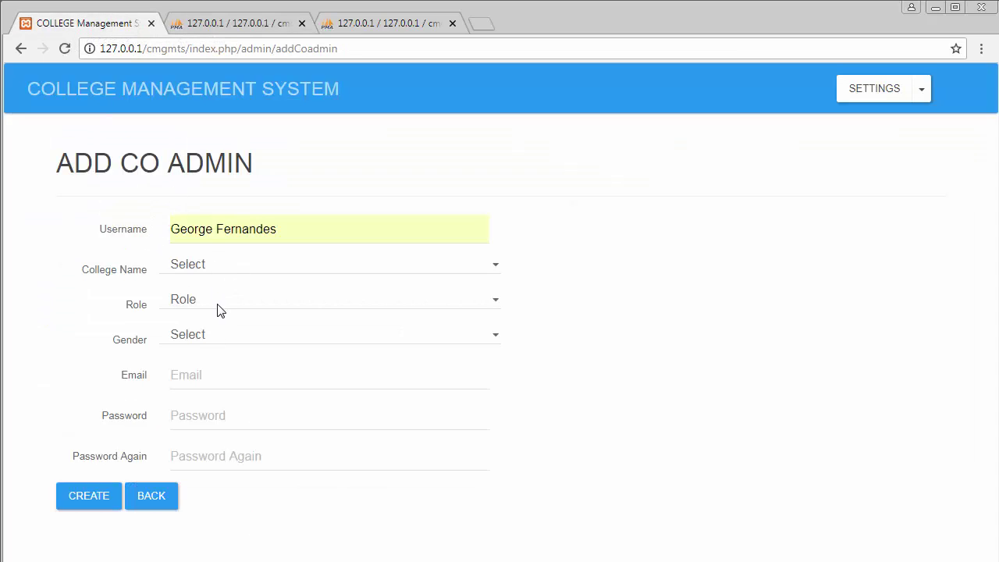
# Step: Assign the co-admin college ABC, role CO Admin and gender Male
pyautogui.click(213, 270)
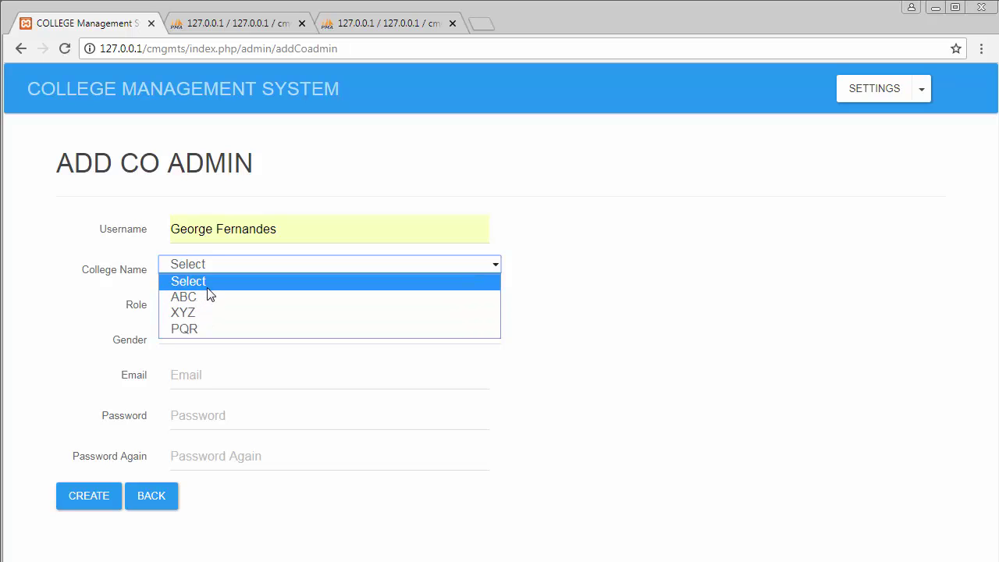
pyautogui.click(554, 315)
pyautogui.click(220, 270)
pyautogui.click(209, 297)
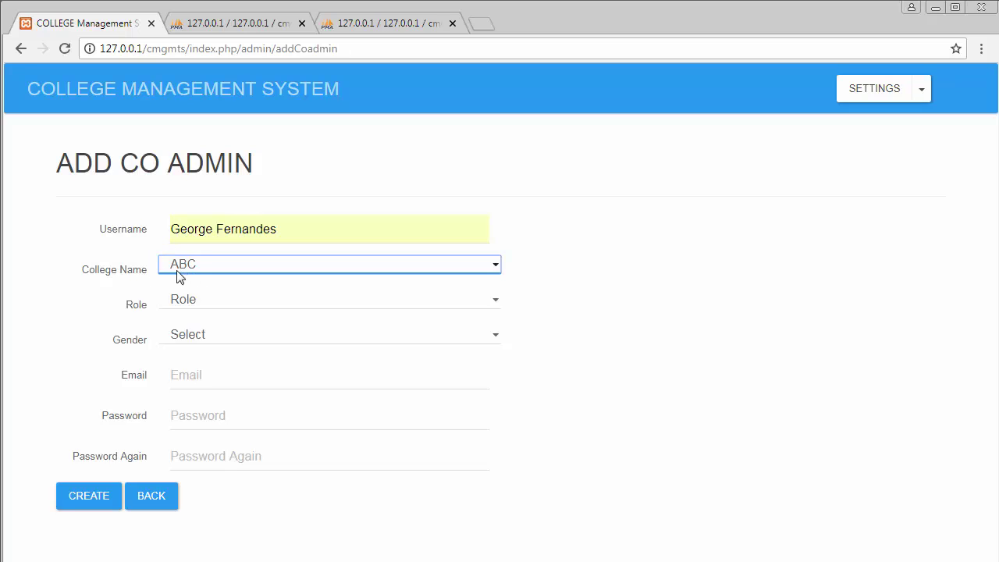
pyautogui.click(207, 302)
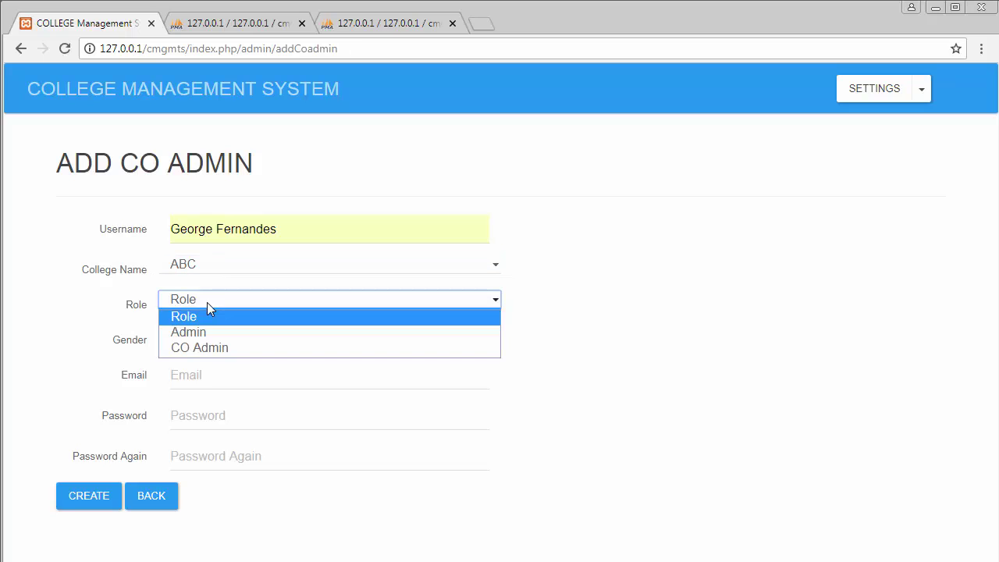
pyautogui.click(206, 344)
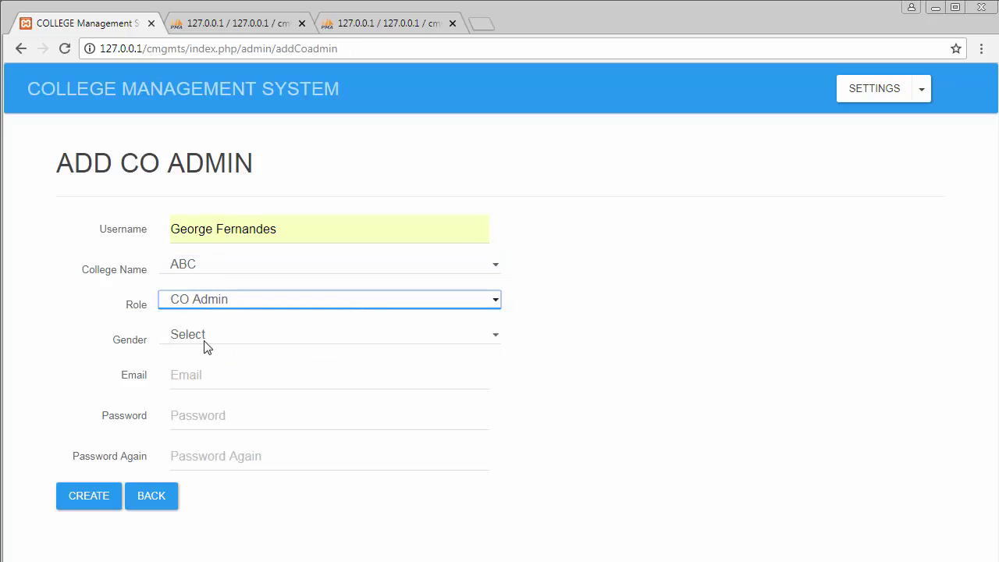
pyautogui.click(205, 344)
pyautogui.click(196, 364)
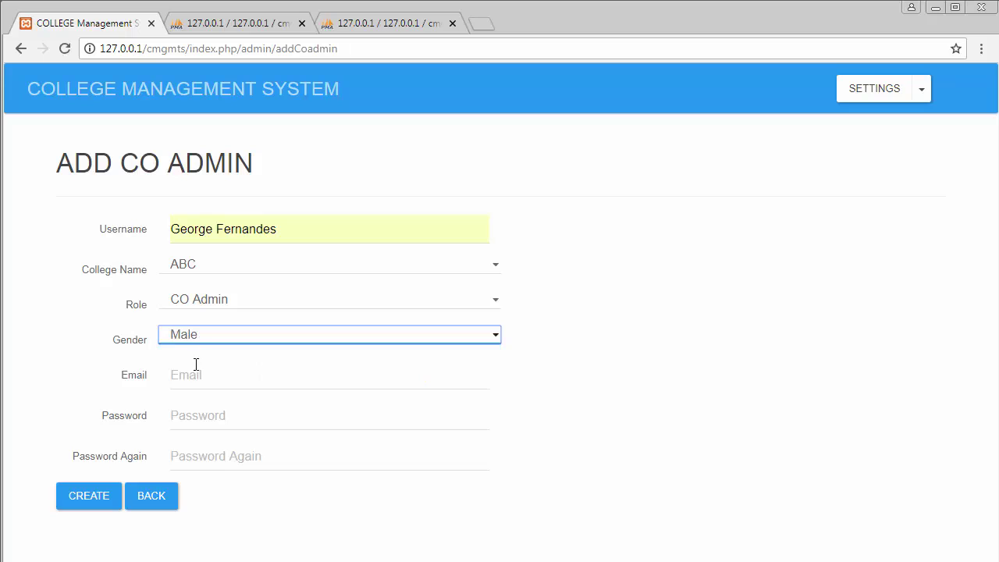
# Step: Fill in the co-admin's e-mail and matching passwords, and create the account
pyautogui.click(201, 376)
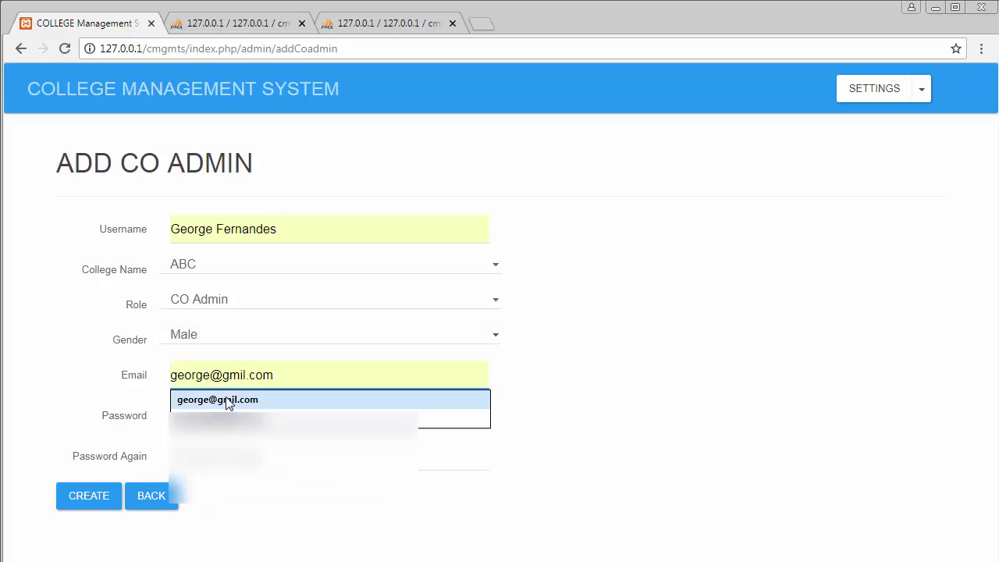
pyautogui.click(230, 401)
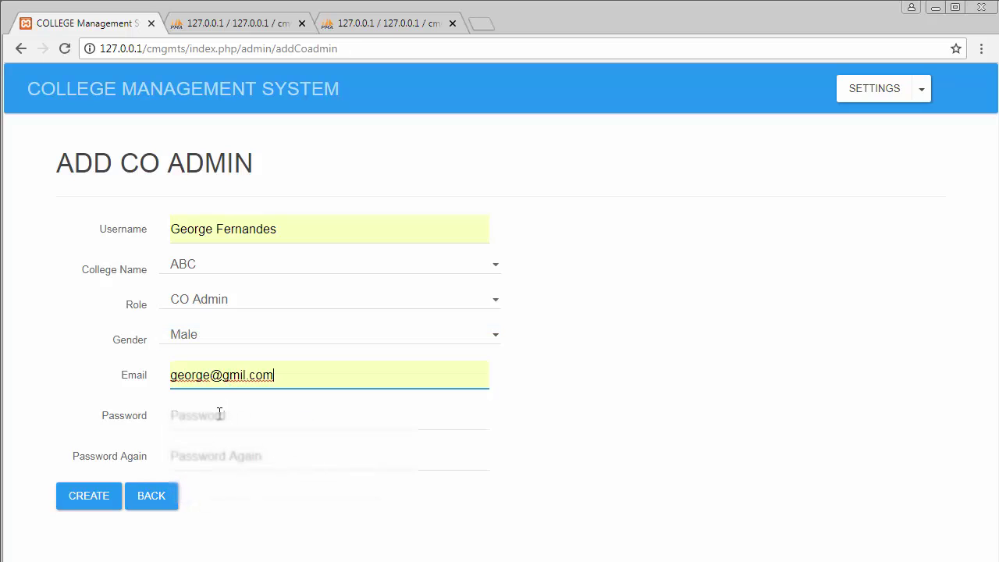
pyautogui.click(220, 416)
pyautogui.write('12')
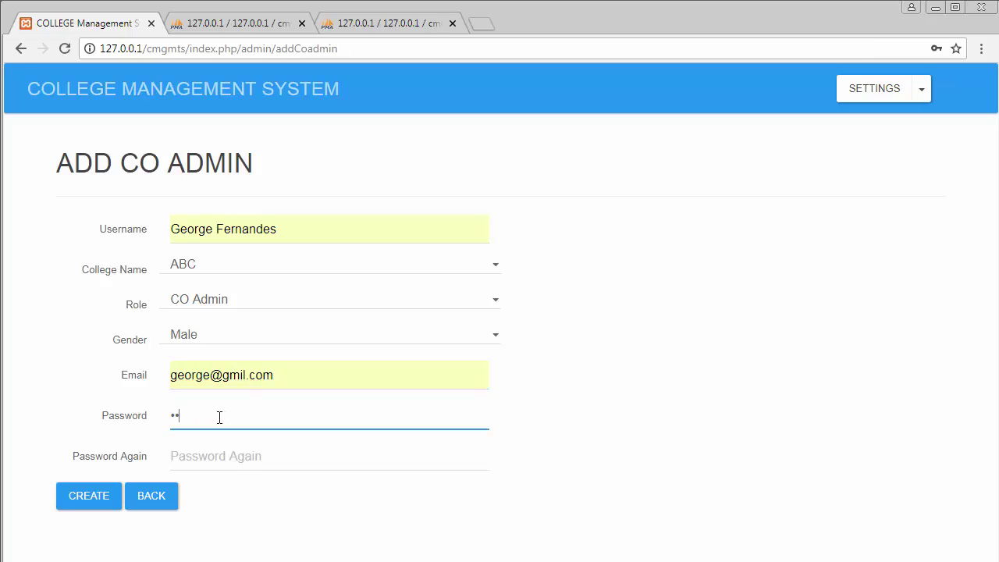
pyautogui.click(232, 455)
pyautogui.write('12')
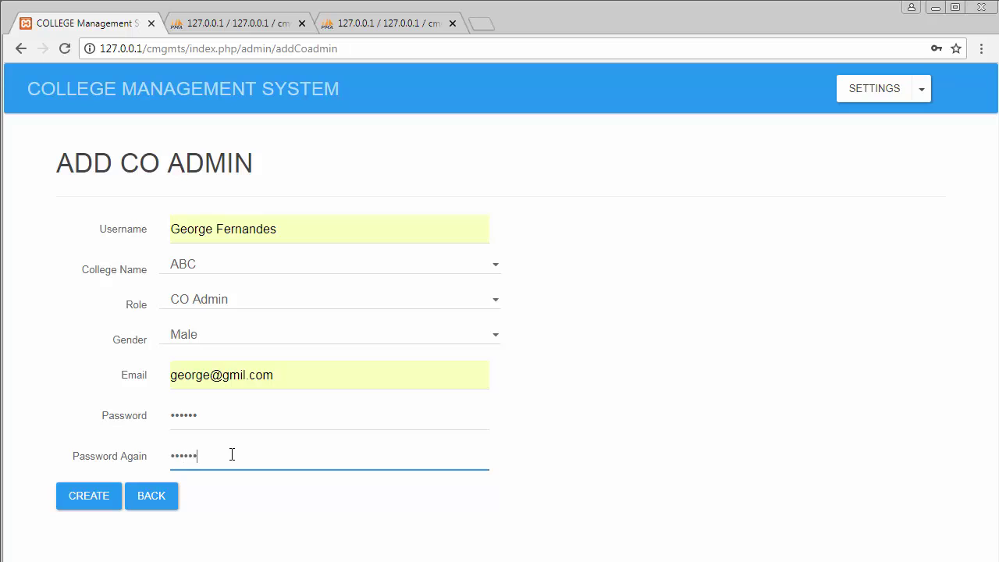
pyautogui.click(85, 502)
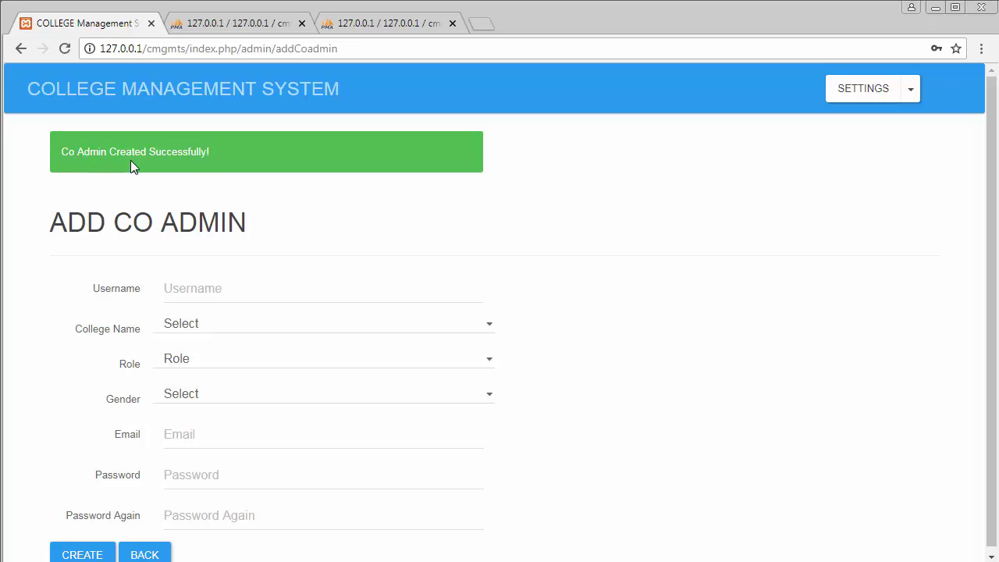
pyautogui.scroll(-1, 199, 171)
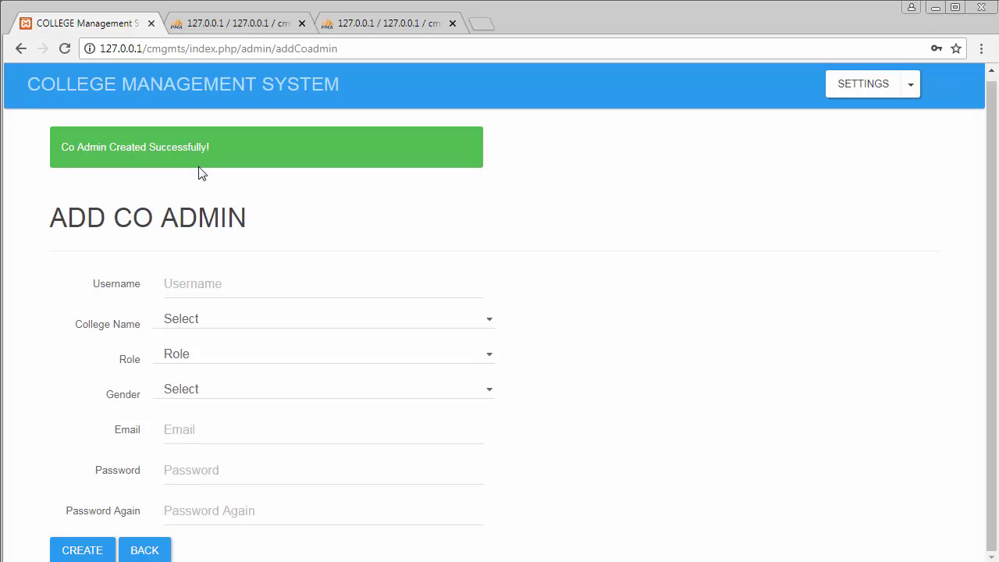
# Step: From the dashboard, view college ABC's empty student list, then go back
pyautogui.click(162, 549)
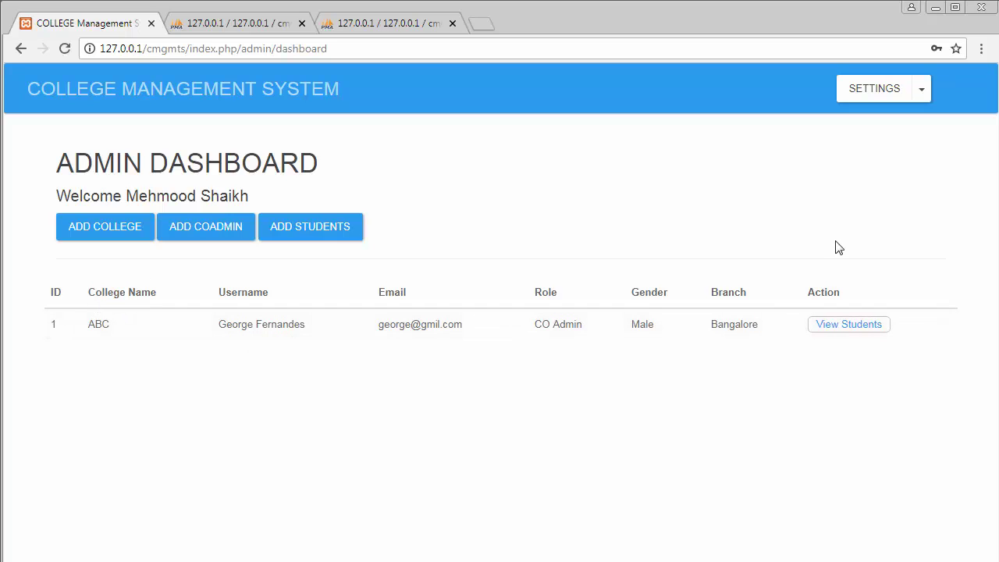
pyautogui.click(849, 325)
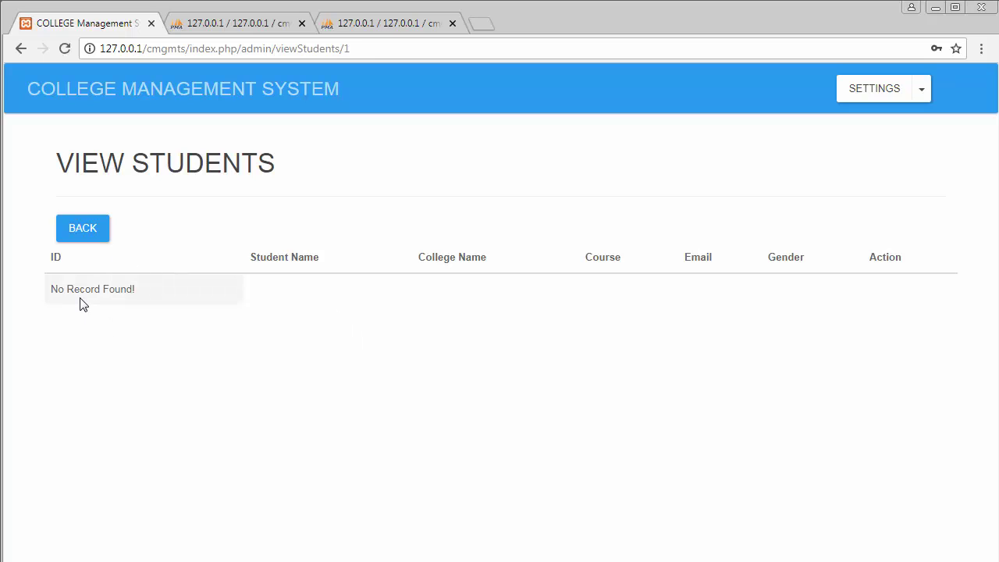
pyautogui.click(83, 231)
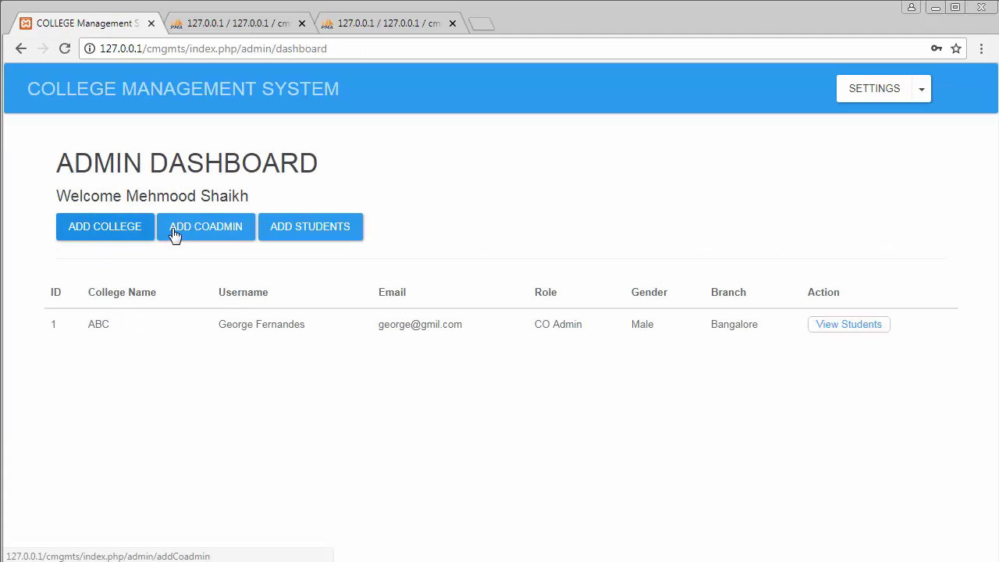
# Step: Start a new co-admin with the saved username, college XYZ, CO Admin role and Female gender
pyautogui.click(198, 230)
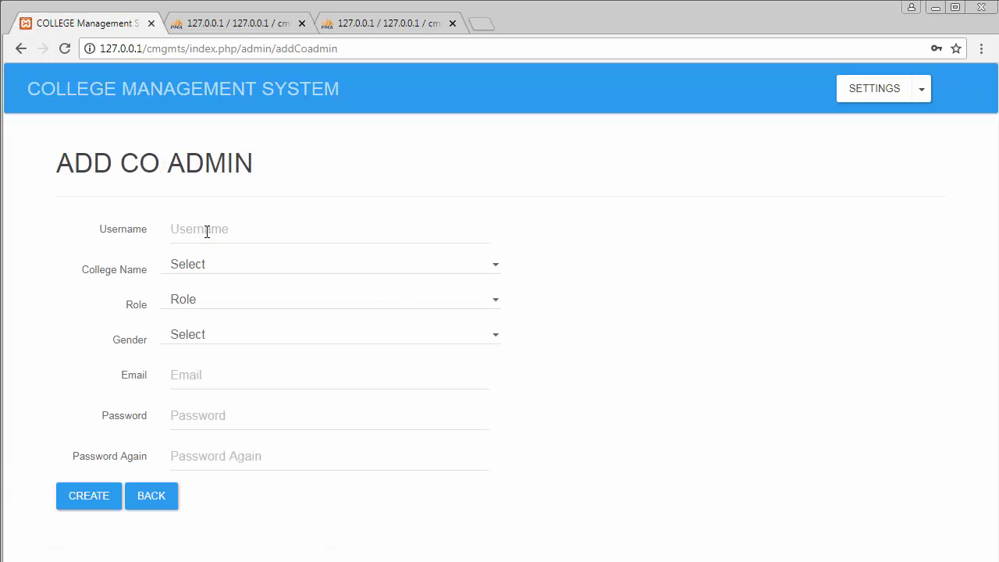
pyautogui.click(206, 231)
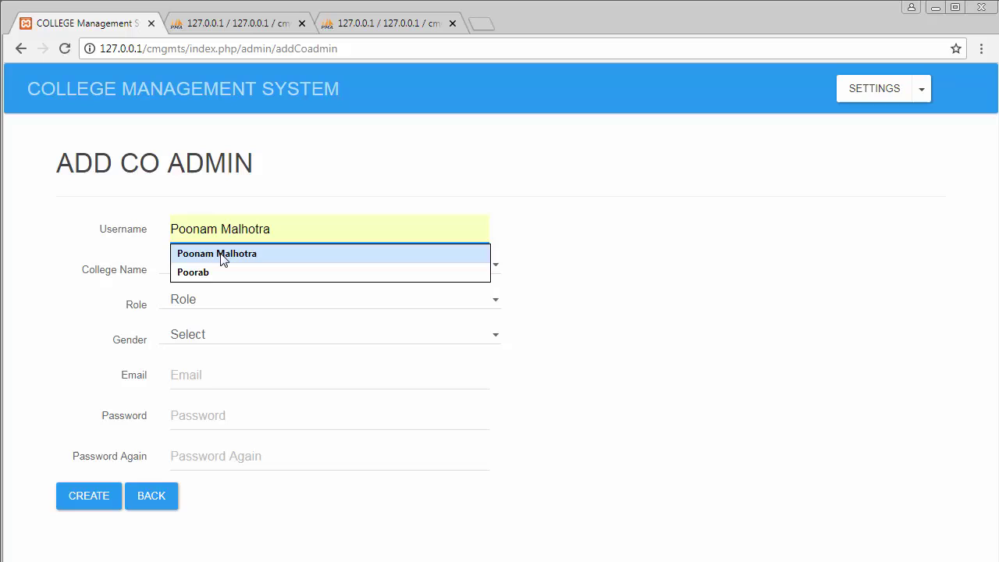
pyautogui.click(222, 254)
pyautogui.click(234, 265)
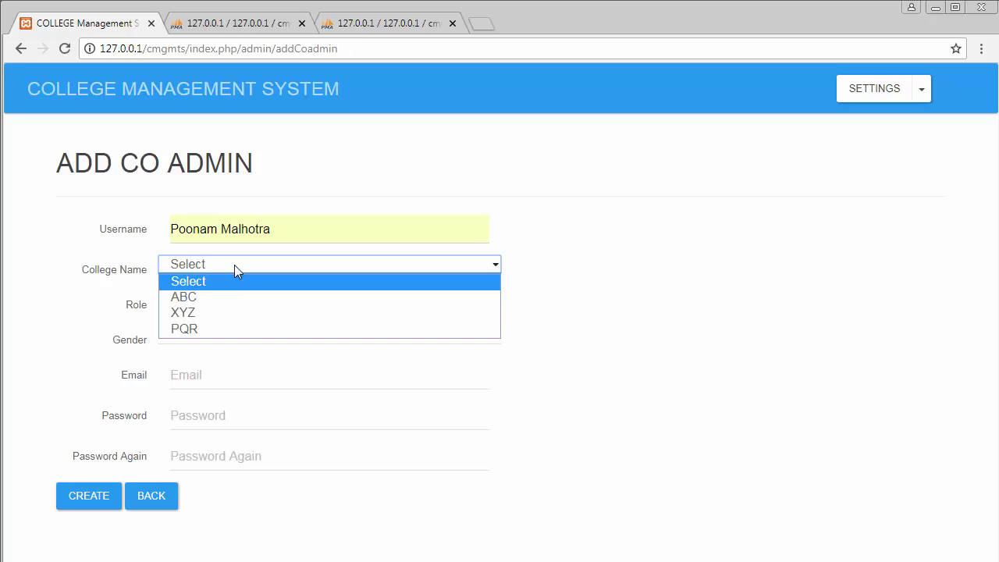
pyautogui.click(216, 312)
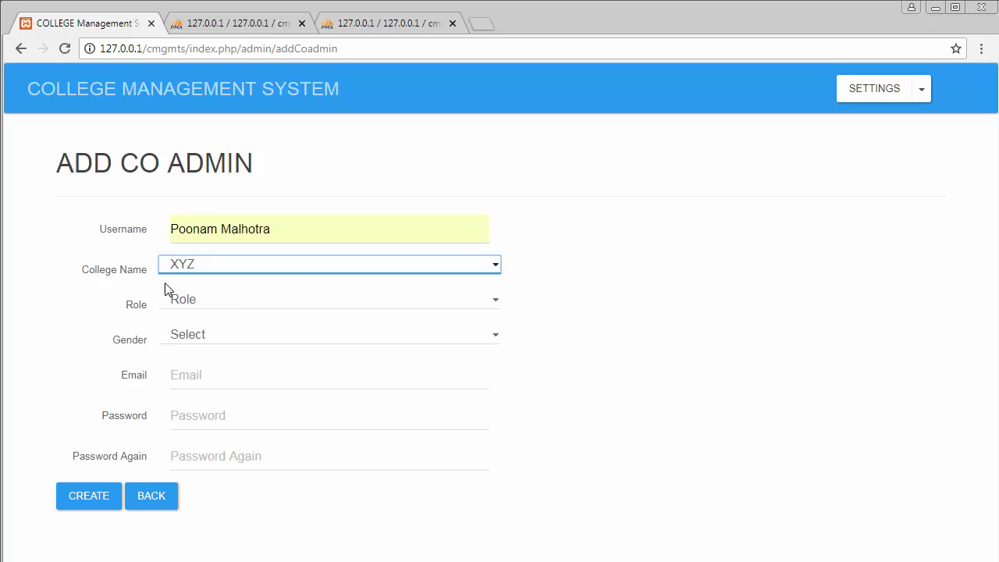
pyautogui.click(225, 306)
pyautogui.click(211, 348)
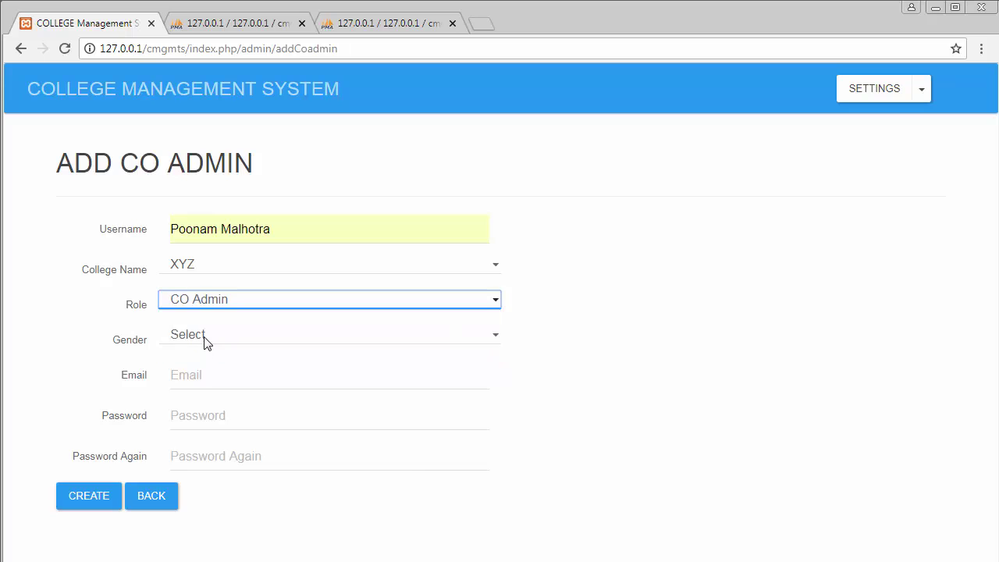
pyautogui.click(204, 340)
pyautogui.click(206, 383)
# Step: Enter the co-admin's e-mail and password twice, create the account, and return to the dashboard
pyautogui.click(207, 376)
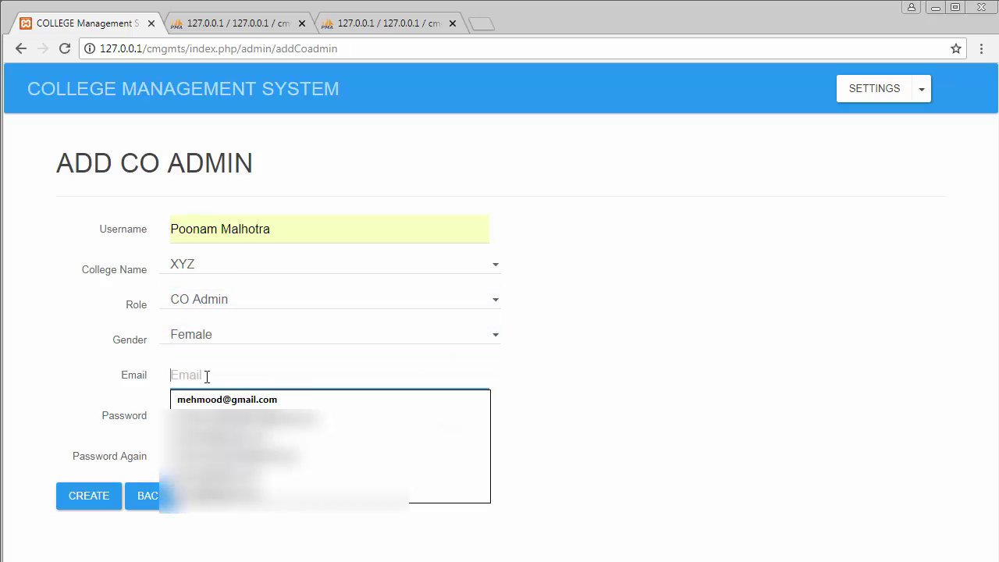
pyautogui.write('poo')
pyautogui.click(211, 398)
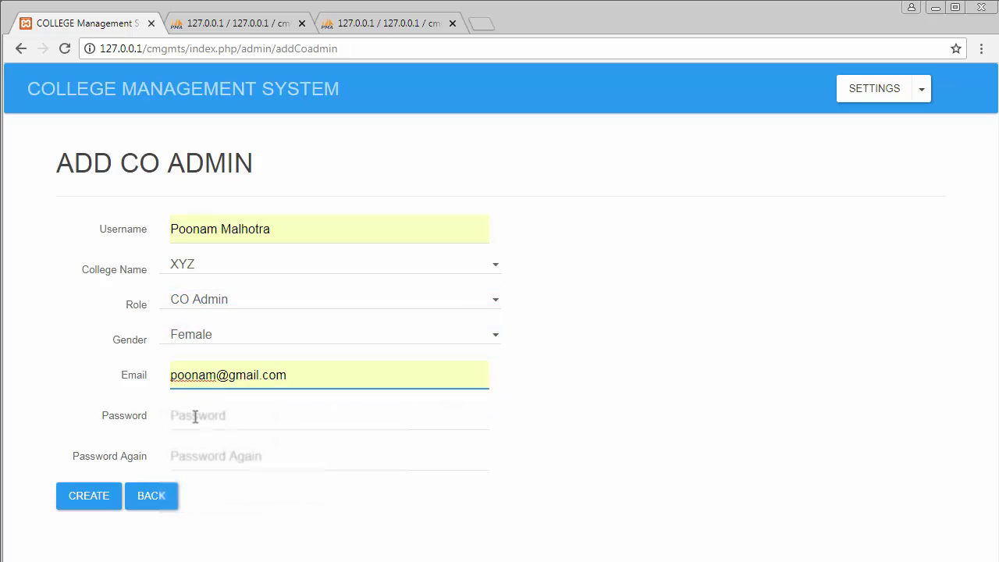
pyautogui.click(195, 416)
pyautogui.write('123')
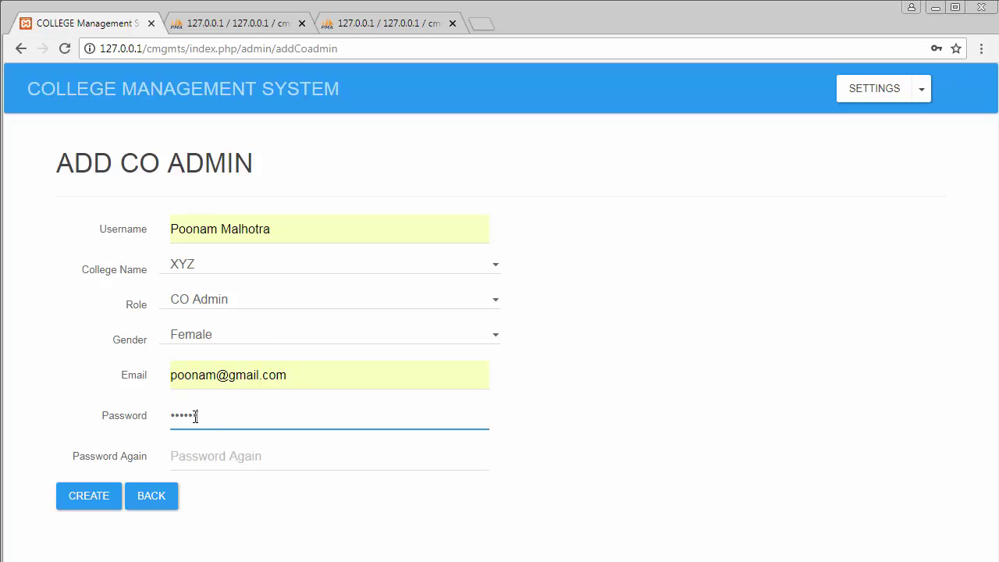
pyautogui.press('BackSpace')
pyautogui.press('BackSpace')
pyautogui.write('123')
pyautogui.click(222, 459)
pyautogui.write('12')
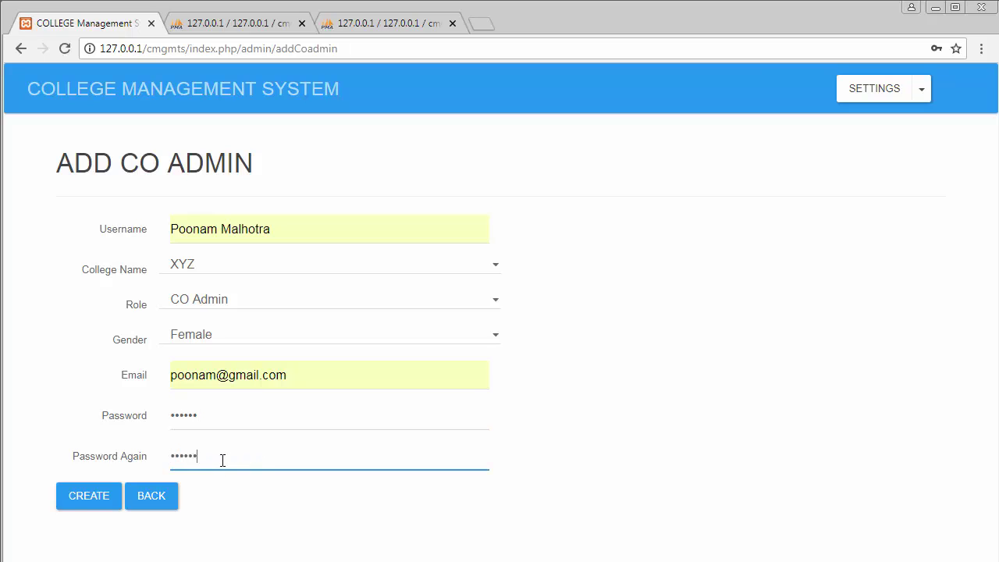
pyautogui.click(78, 500)
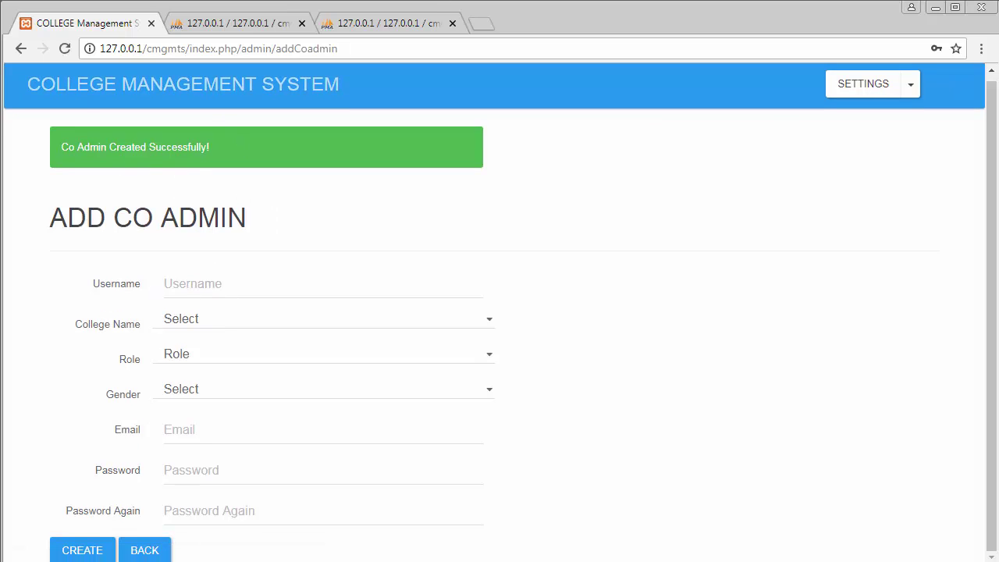
pyautogui.click(144, 546)
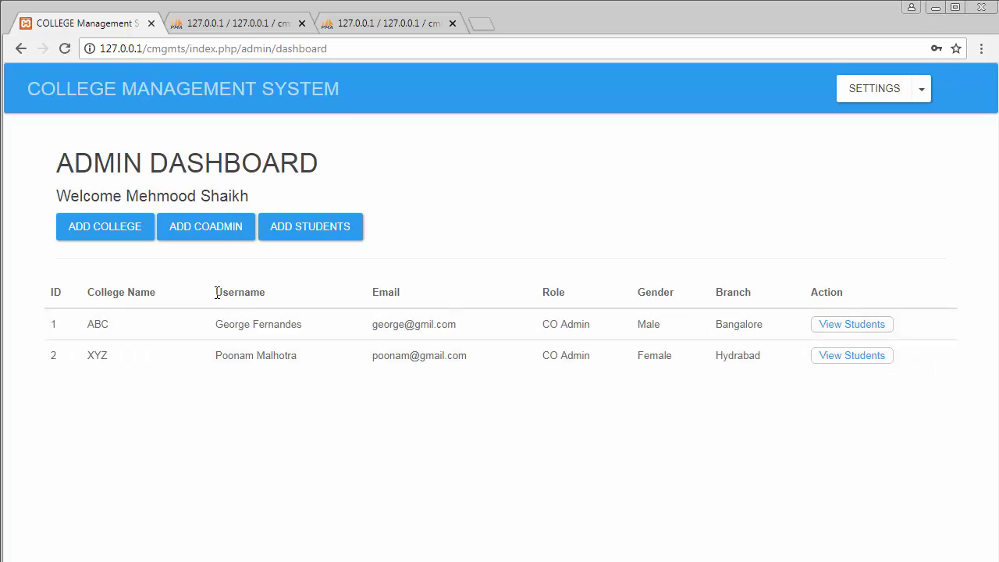
# Step: Fill a new co-admin form with the saved username, college PQR, CO Admin role and Male gender
pyautogui.click(219, 237)
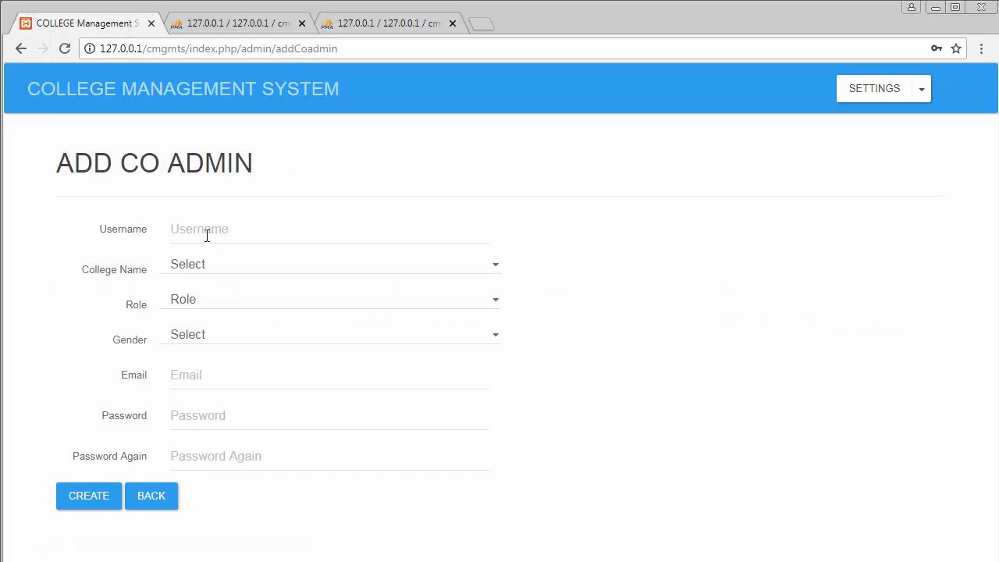
pyautogui.click(207, 236)
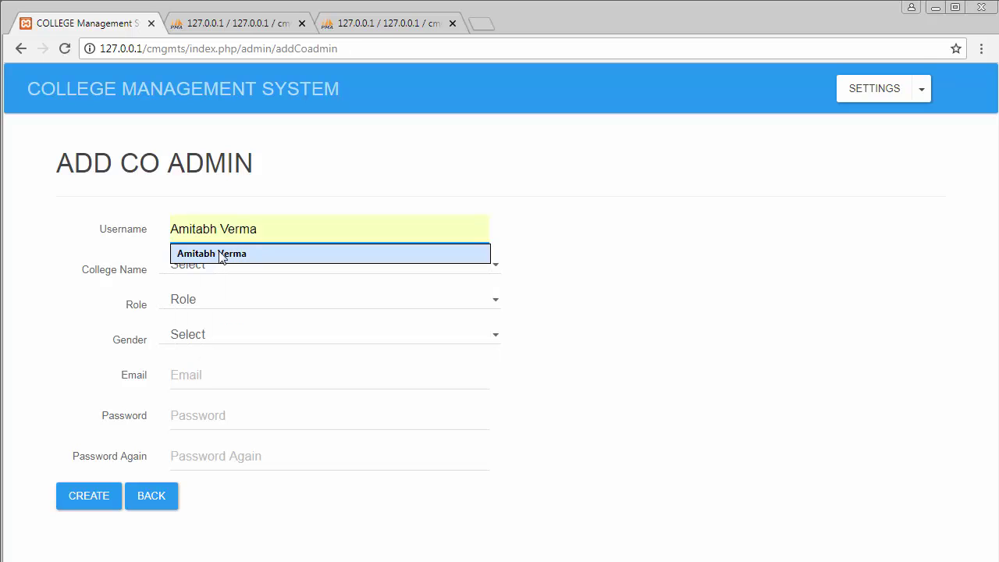
pyautogui.click(212, 254)
pyautogui.click(219, 268)
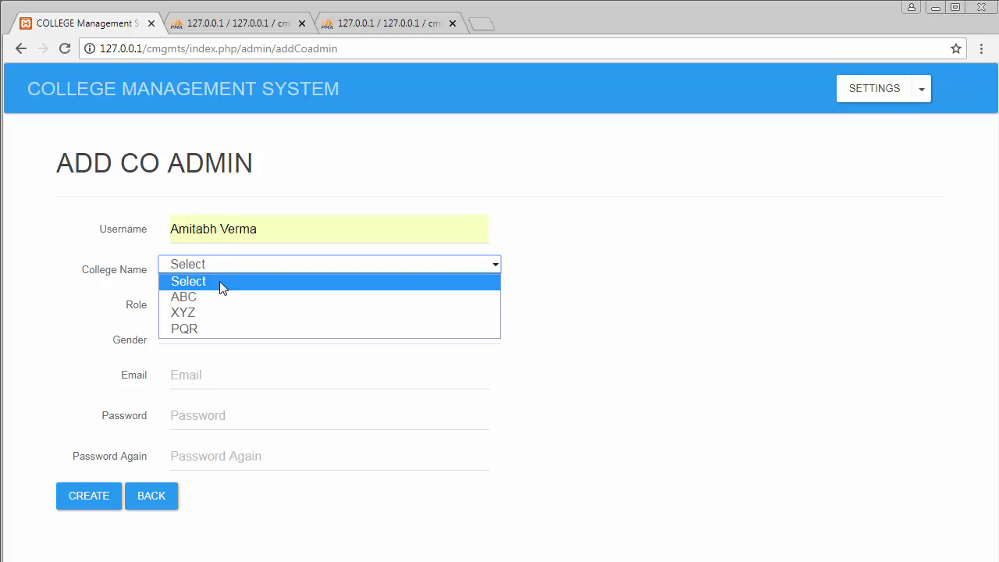
pyautogui.click(211, 327)
pyautogui.click(193, 303)
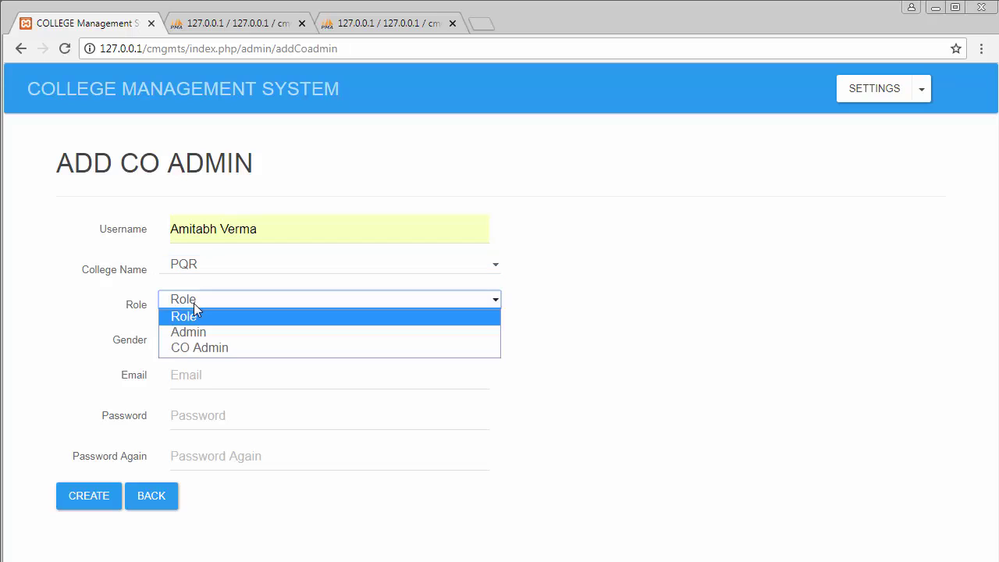
pyautogui.click(201, 347)
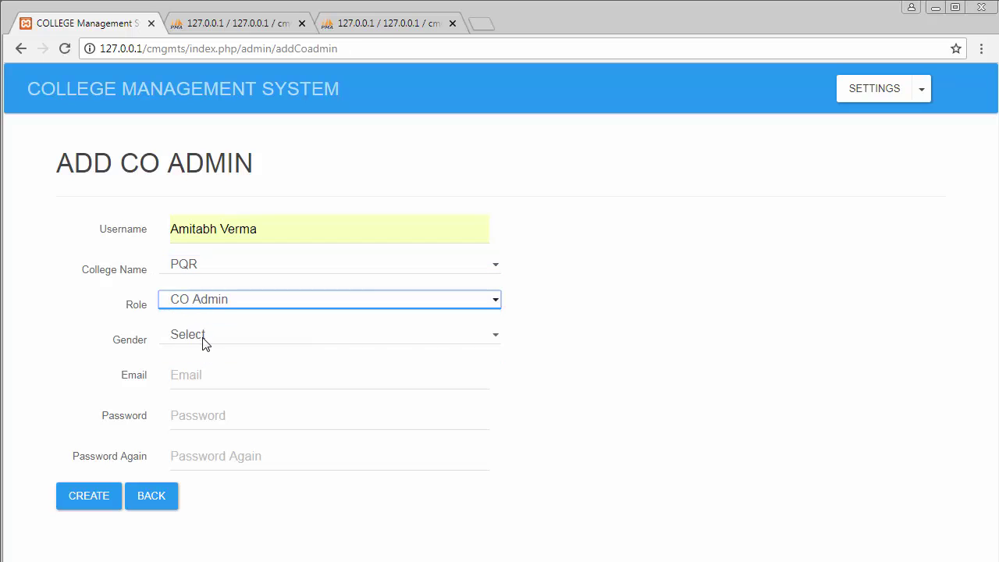
pyautogui.click(202, 338)
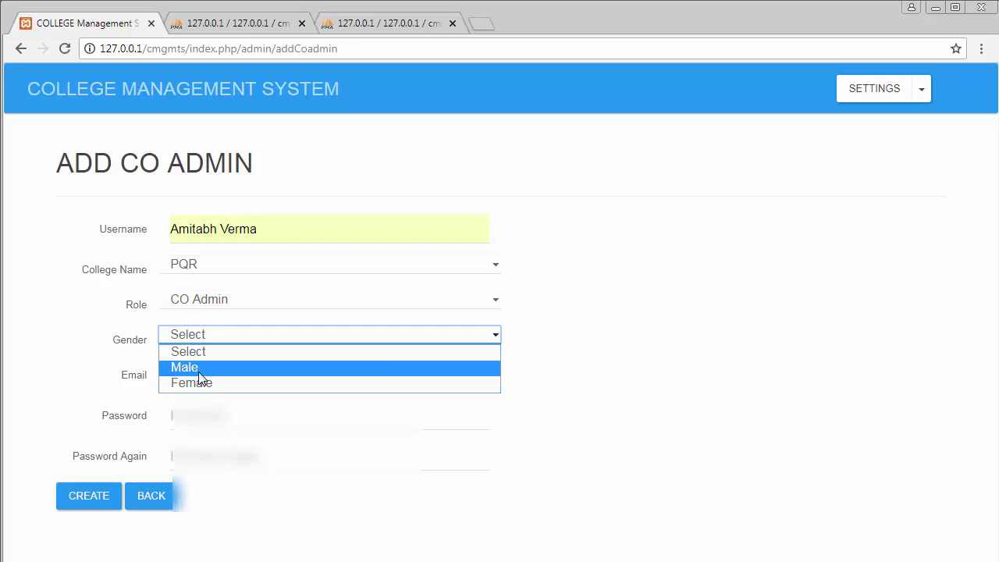
pyautogui.click(198, 372)
# Step: Add the co-admin's e-mail and password with confirmation, then create the account
pyautogui.click(196, 375)
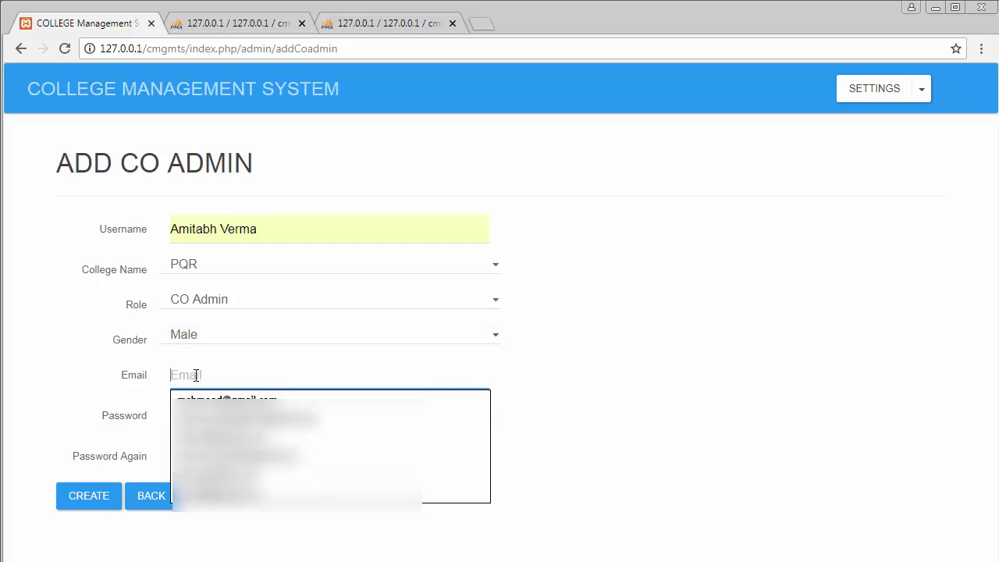
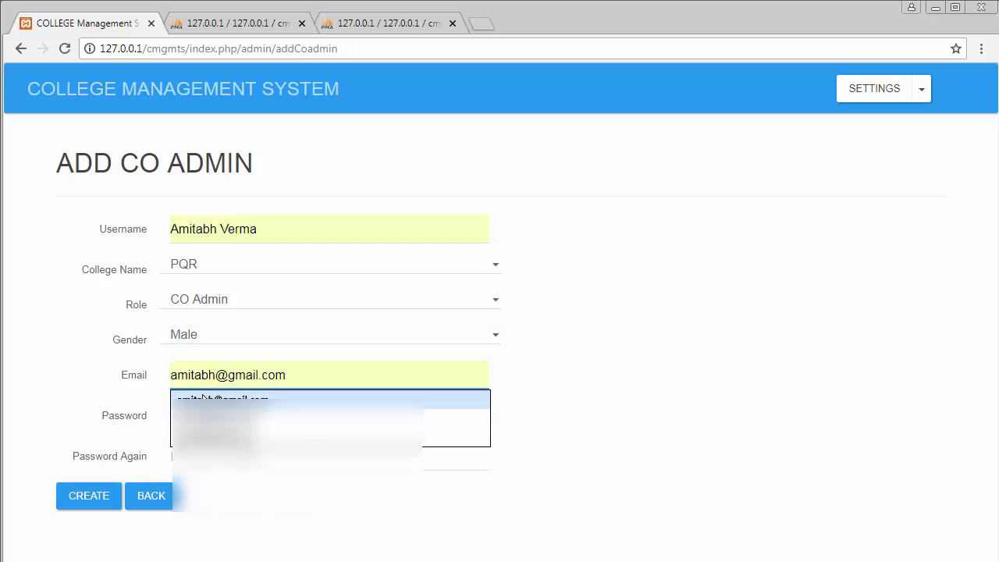
pyautogui.click(208, 399)
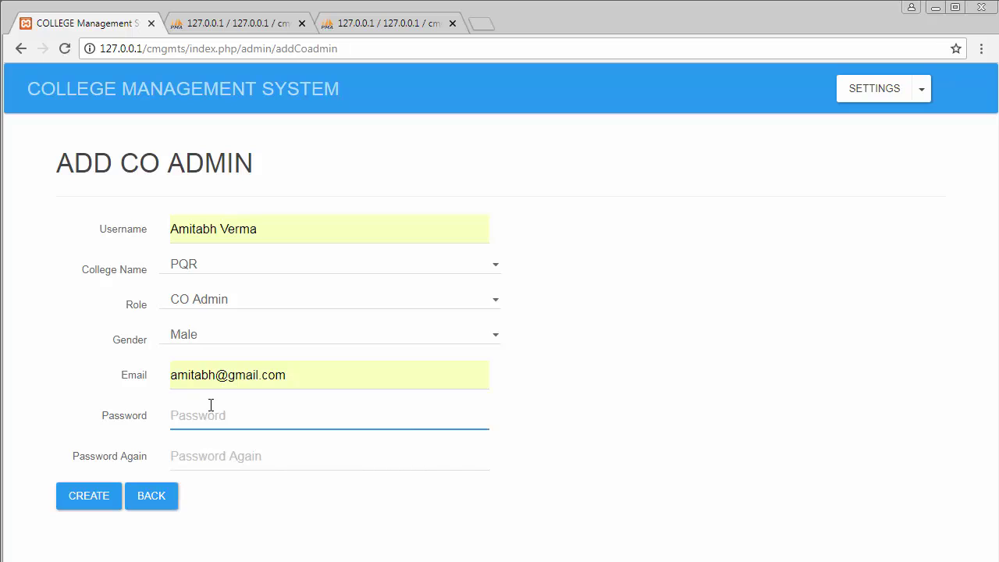
pyautogui.write('123')
pyautogui.click(217, 453)
pyautogui.write('1')
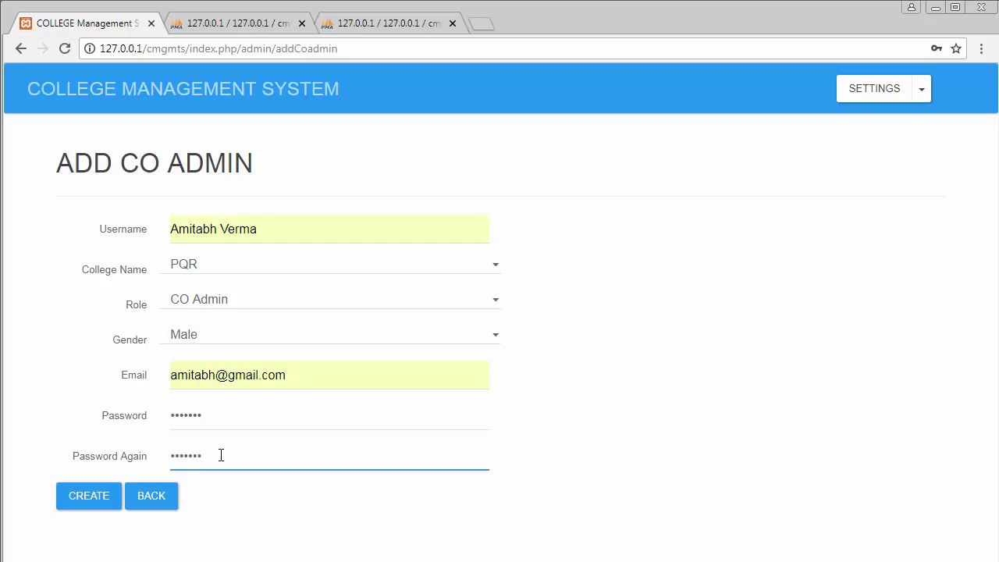
pyautogui.click(84, 496)
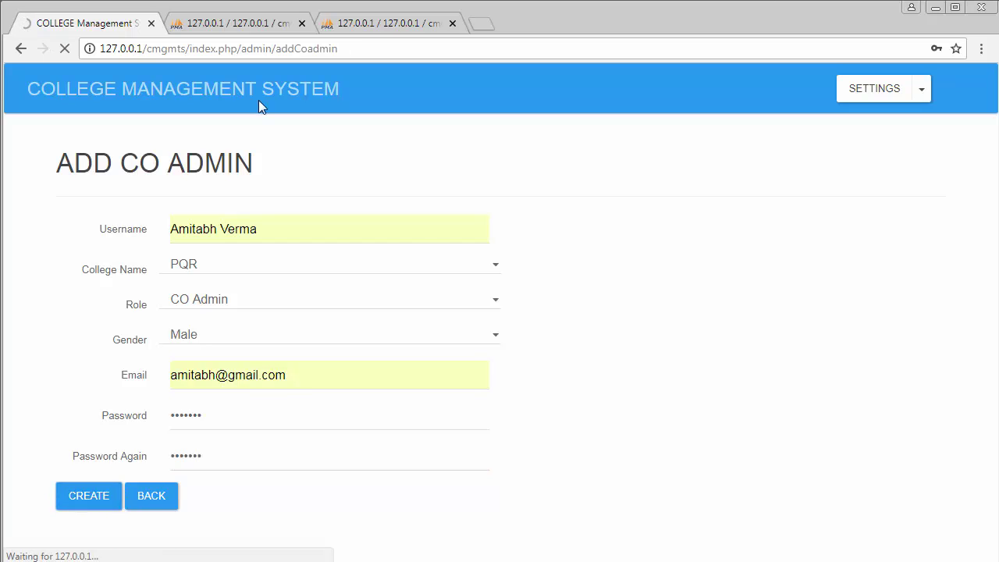
pyautogui.scroll(-1, 218, 437)
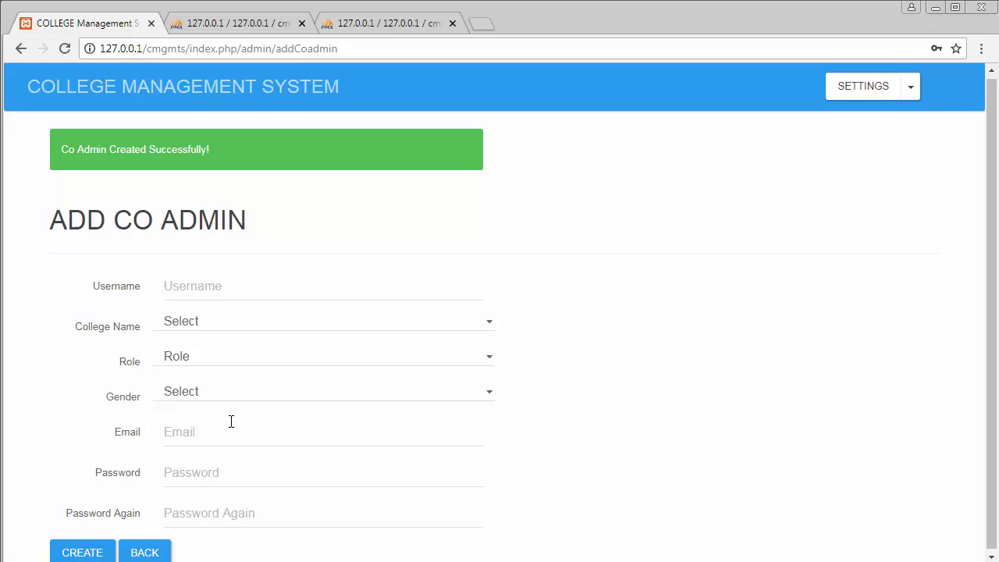
# Step: Back on the dashboard, view XYZ's students, see 'No Record Found!', and go back
pyautogui.click(146, 552)
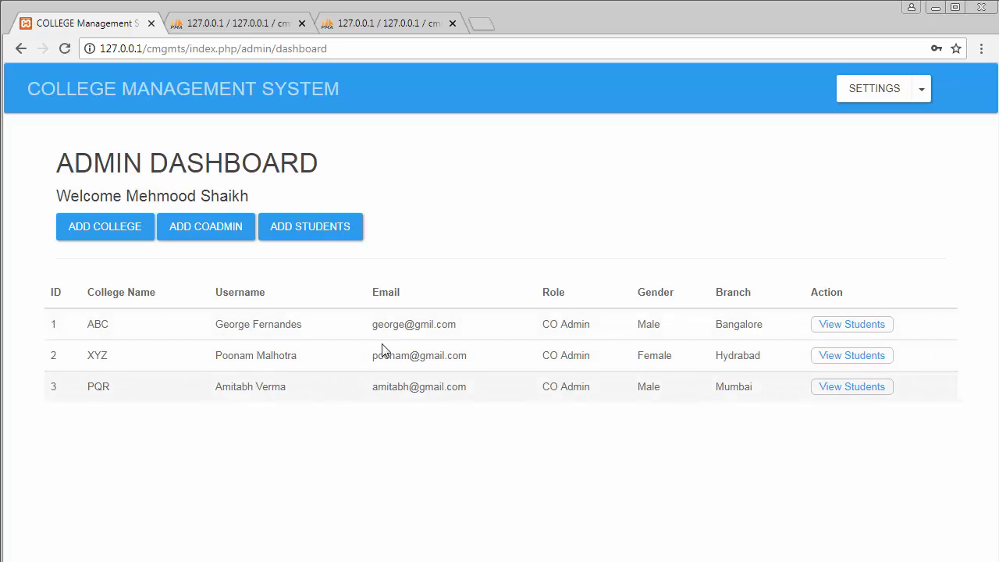
pyautogui.click(864, 356)
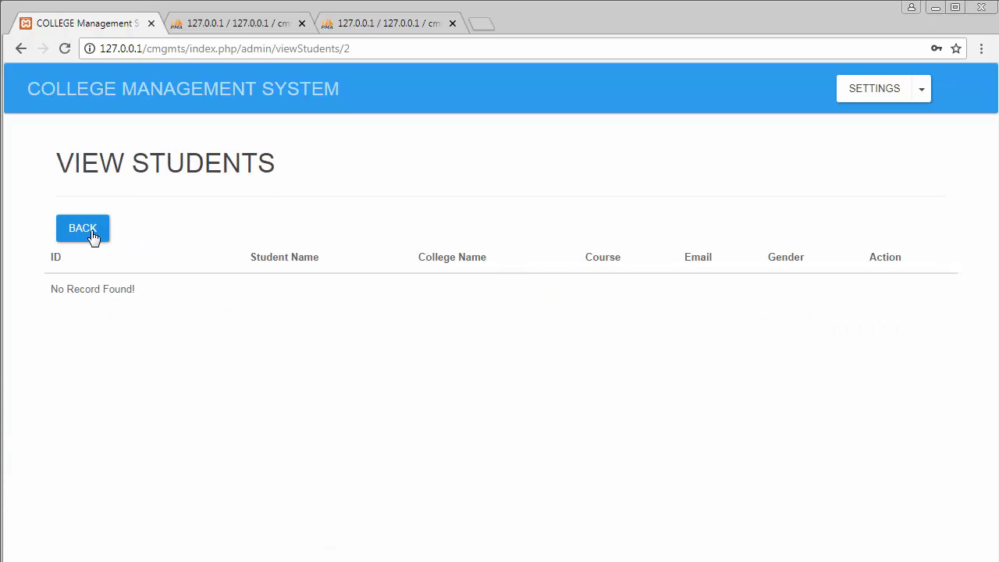
pyautogui.click(92, 234)
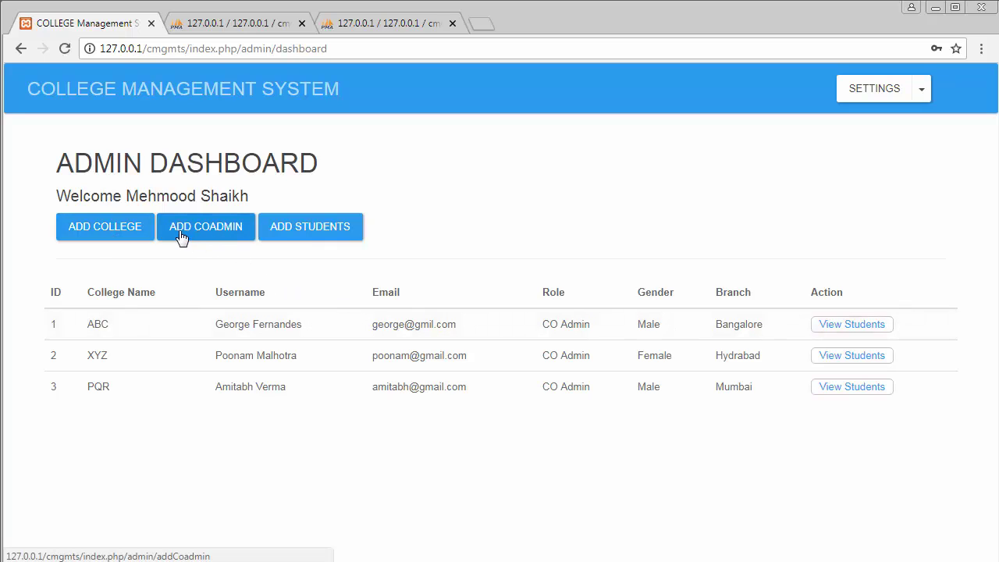
# Step: Start a new student with the suggested full name, college ABC and Female gender
pyautogui.click(304, 229)
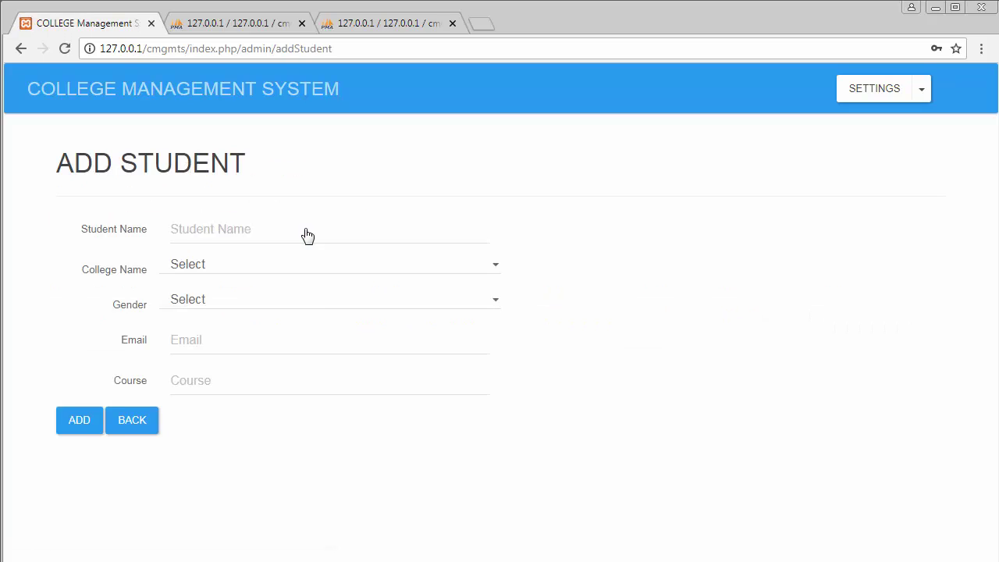
pyautogui.click(217, 232)
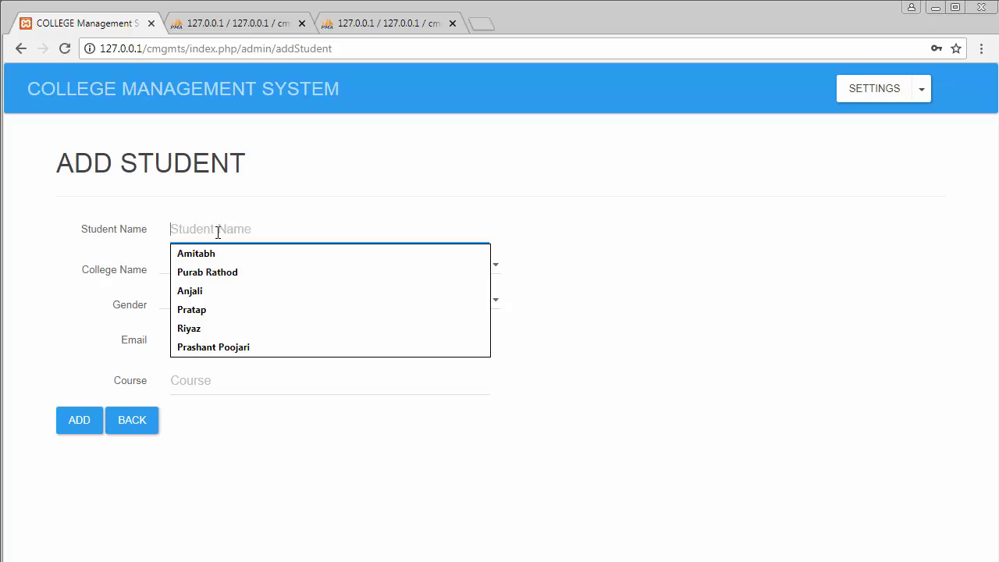
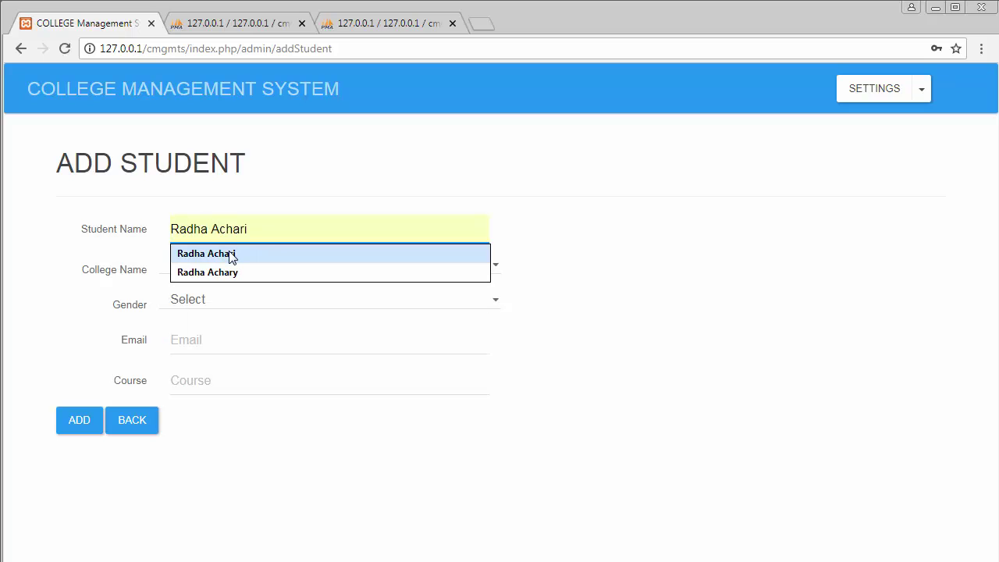
pyautogui.click(231, 255)
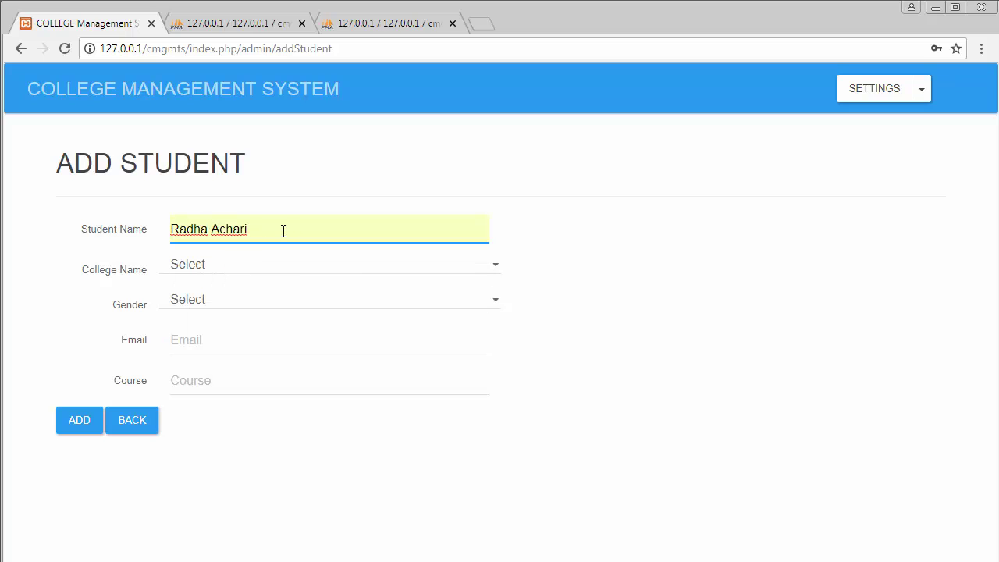
pyautogui.click(209, 266)
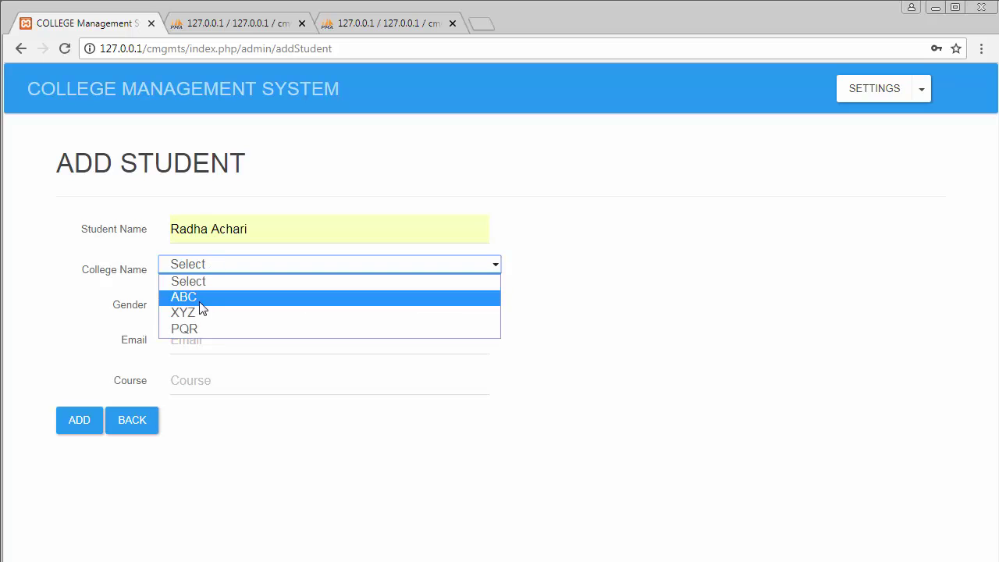
pyautogui.click(200, 297)
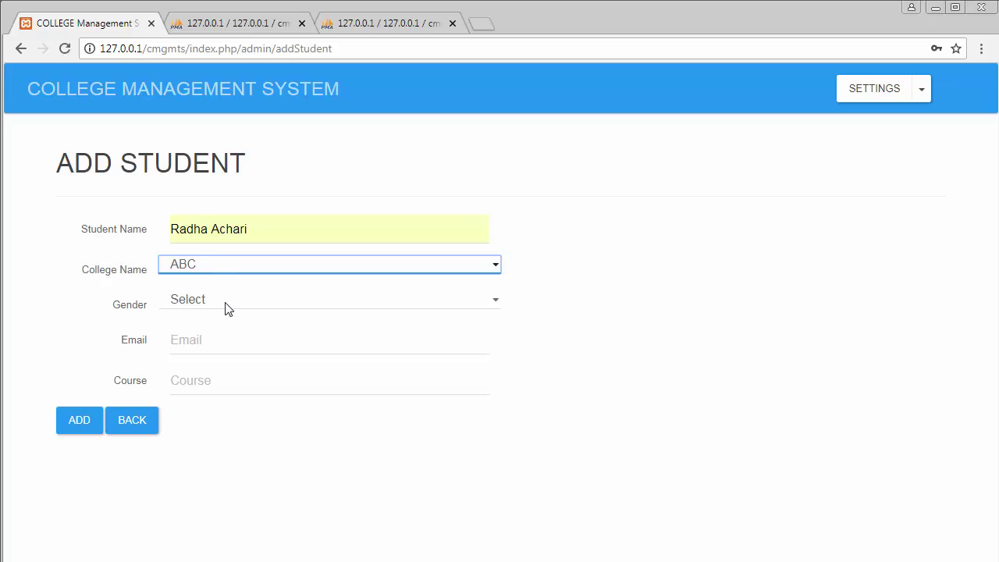
pyautogui.click(228, 304)
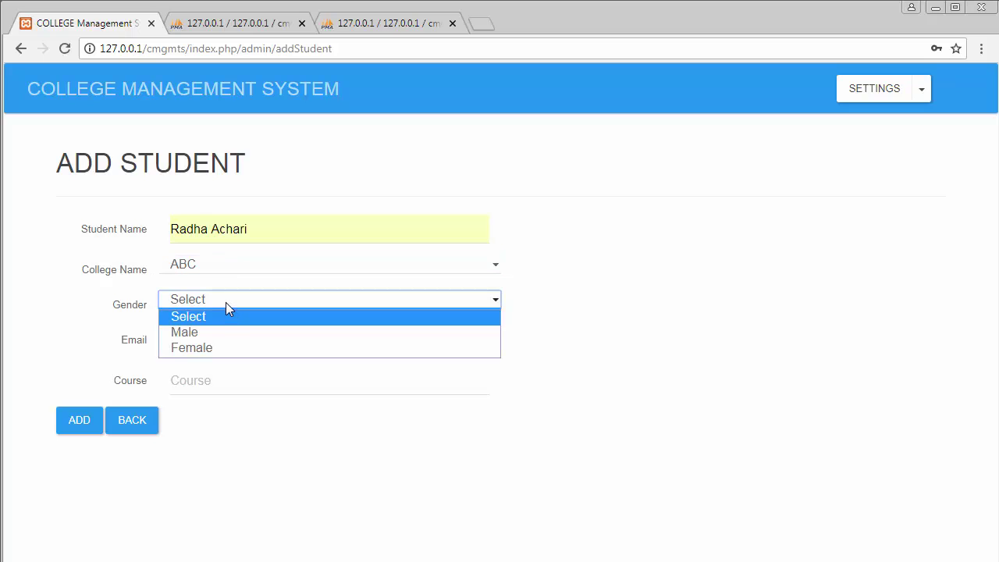
pyautogui.click(221, 348)
# Step: Add the suggested email and course BCOM, save the student, and return to the dashboard
pyautogui.click(203, 346)
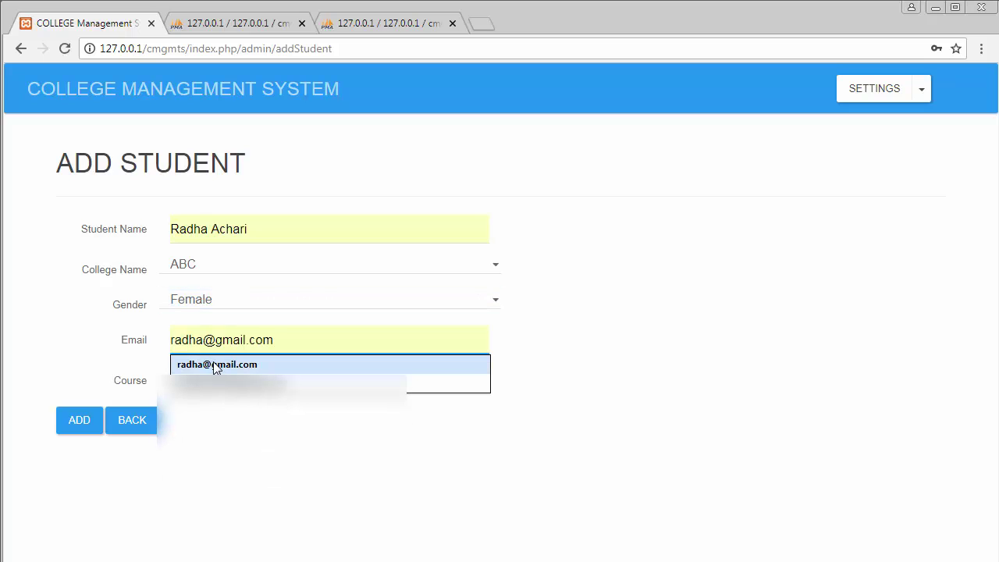
pyautogui.click(216, 364)
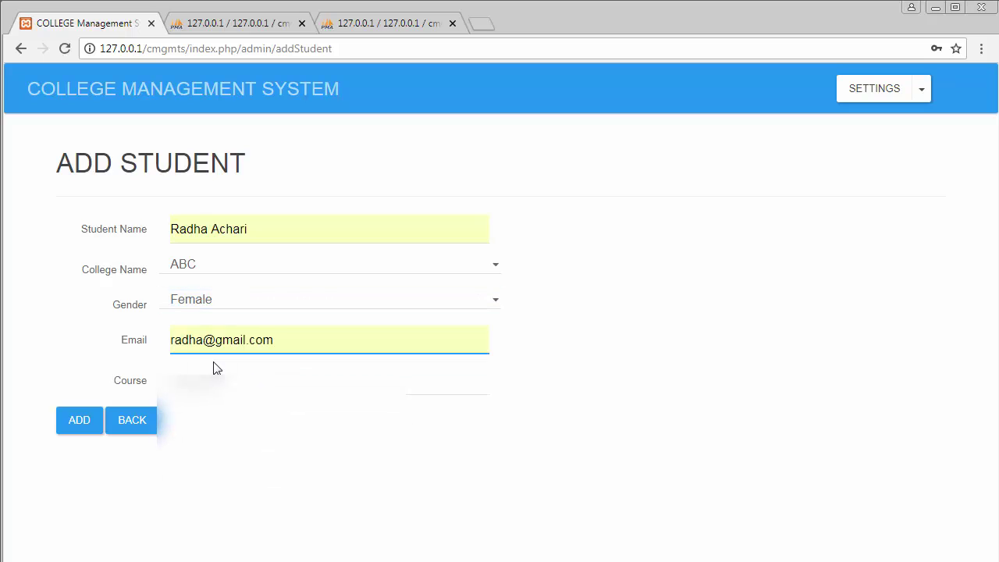
pyautogui.click(216, 382)
pyautogui.click(216, 399)
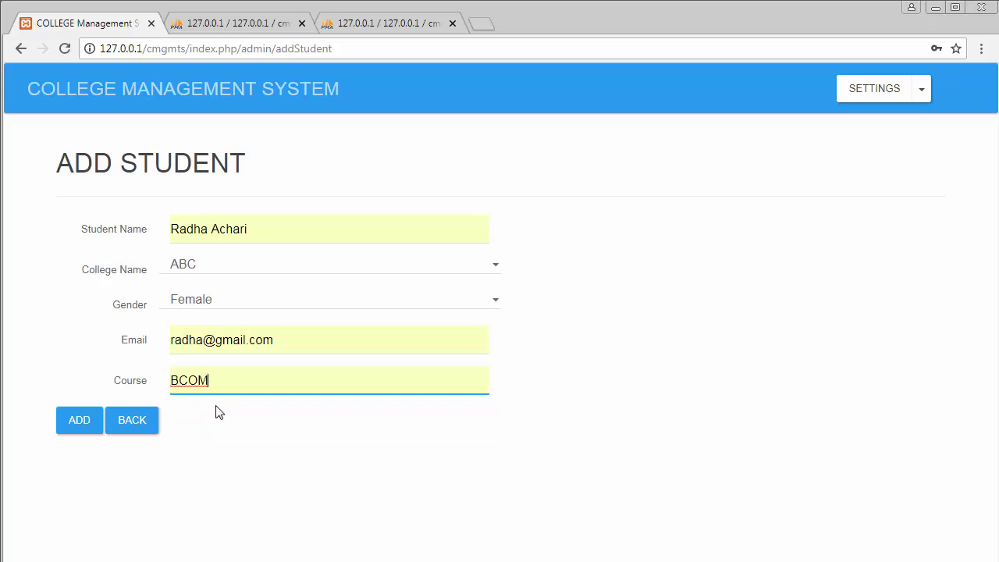
pyautogui.click(81, 430)
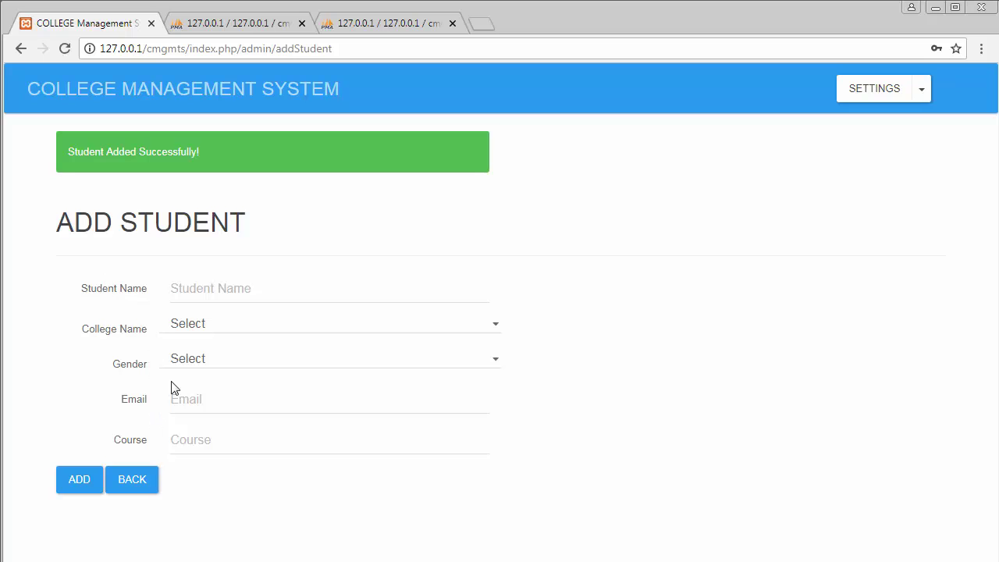
pyautogui.click(134, 481)
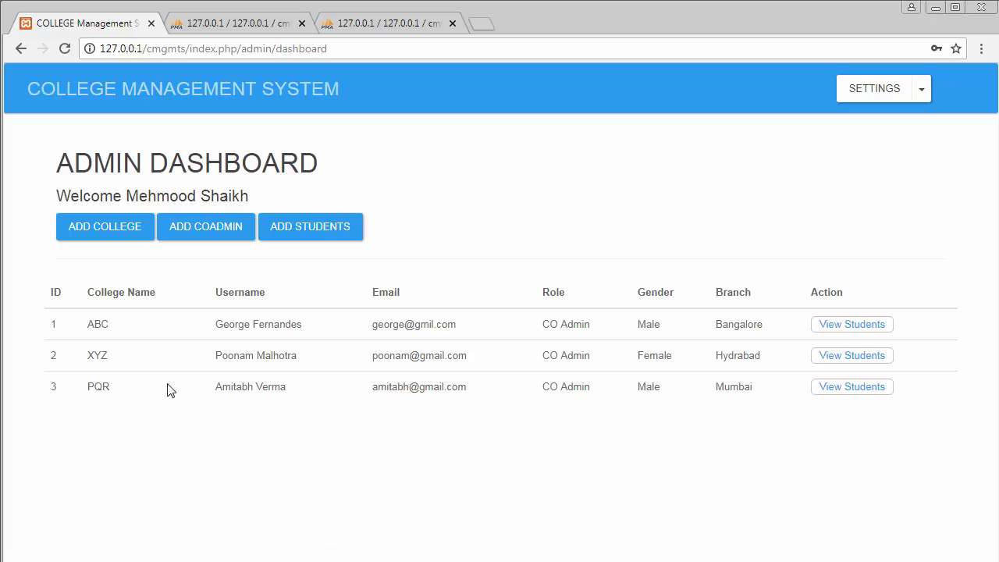
# Step: Check that ABC's student list shows the female BCOM student, then go back to the dashboard
pyautogui.click(855, 328)
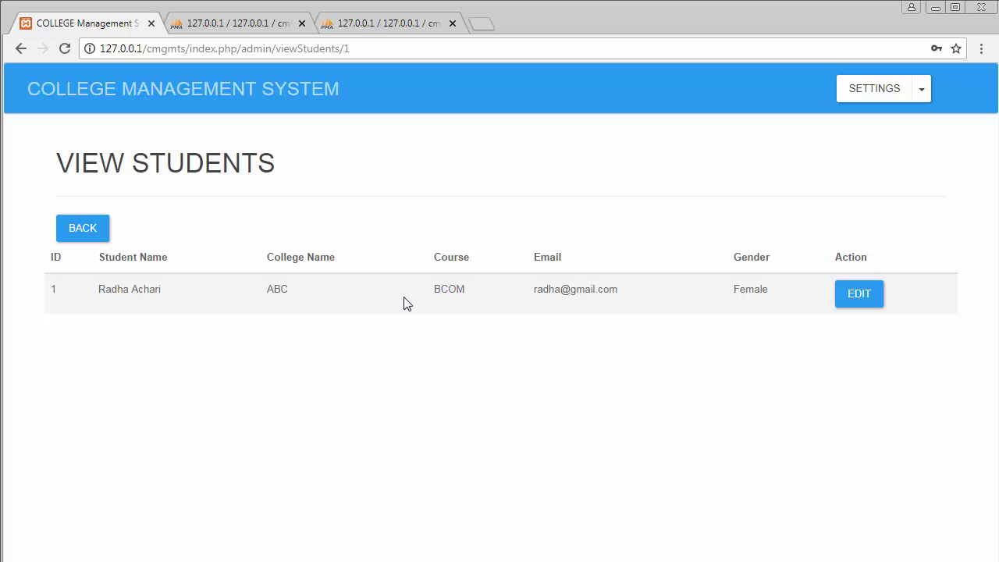
pyautogui.click(88, 234)
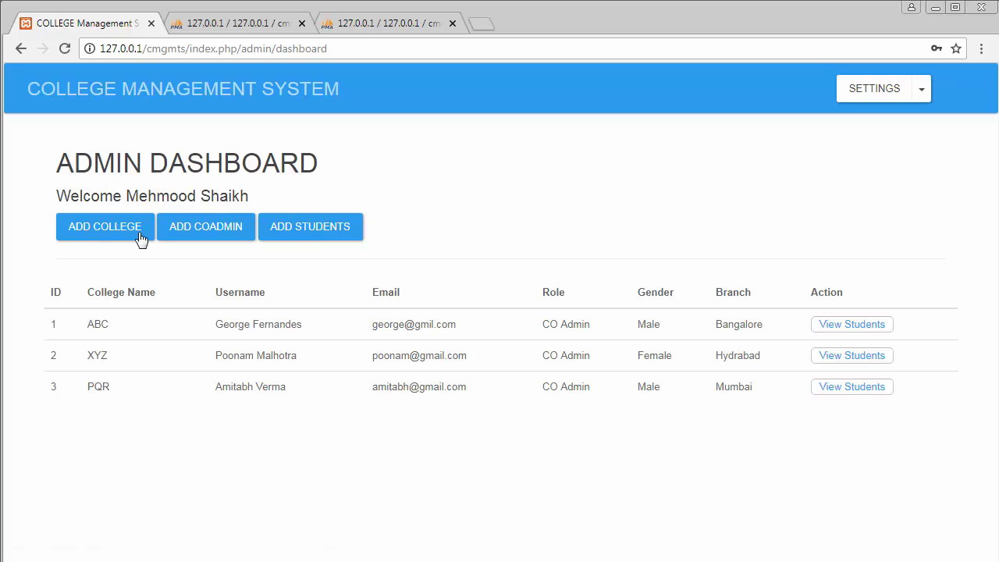
# Step: Add a female BSC student to college XYZ and return to the dashboard
pyautogui.click(318, 226)
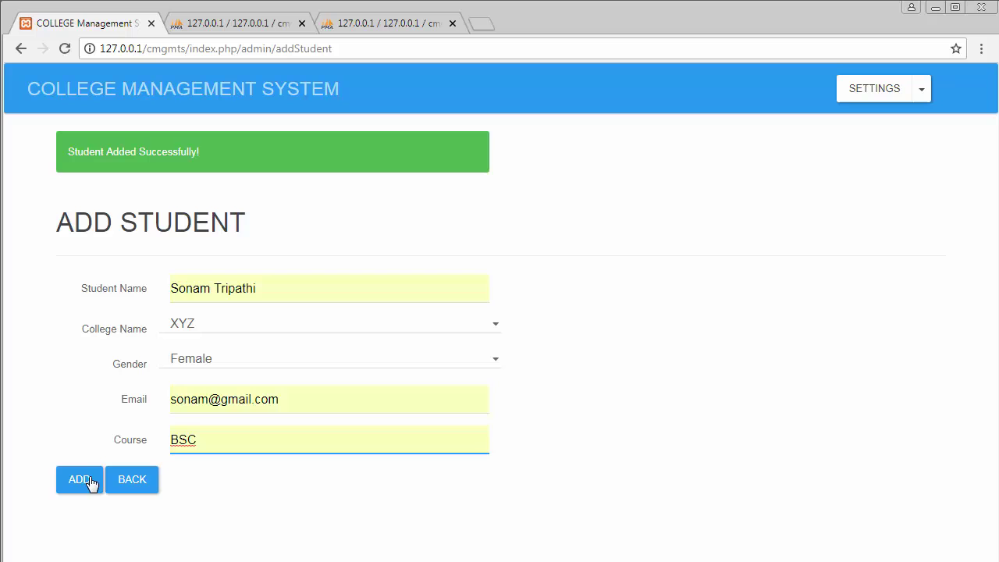
pyautogui.click(87, 479)
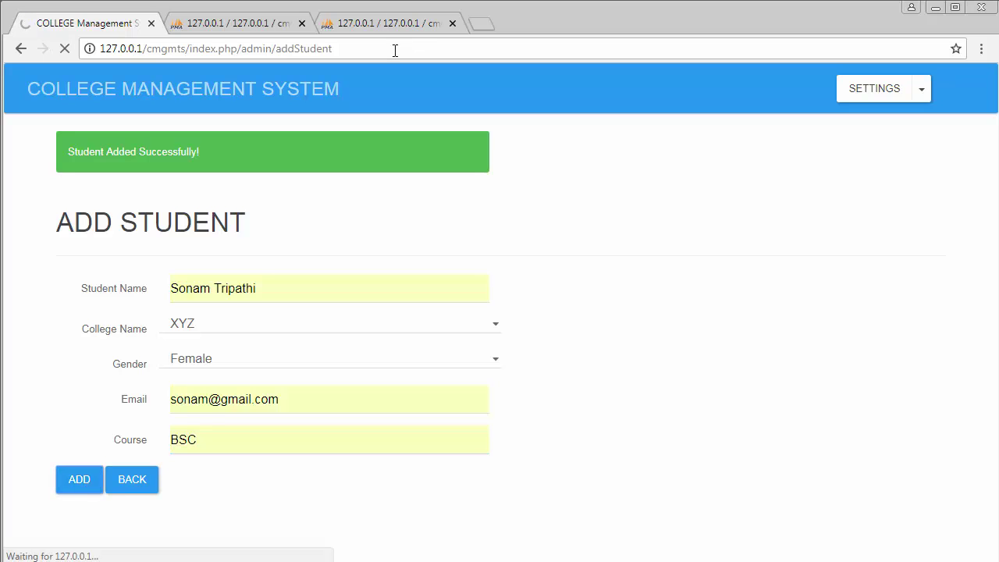
pyautogui.click(134, 482)
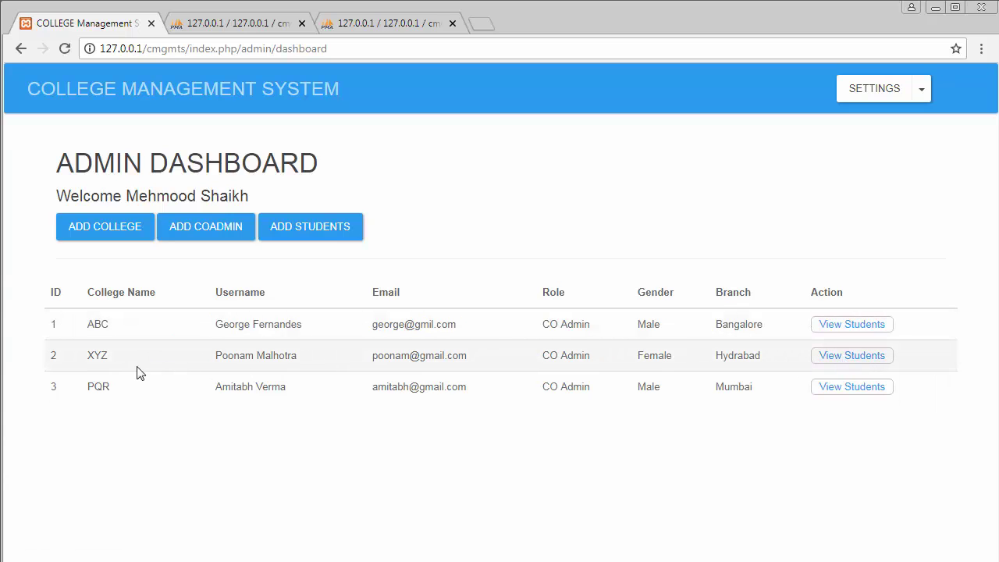
# Step: Review the student lists for XYZ (two BSC students) and PQR (one BA student)
pyautogui.click(851, 357)
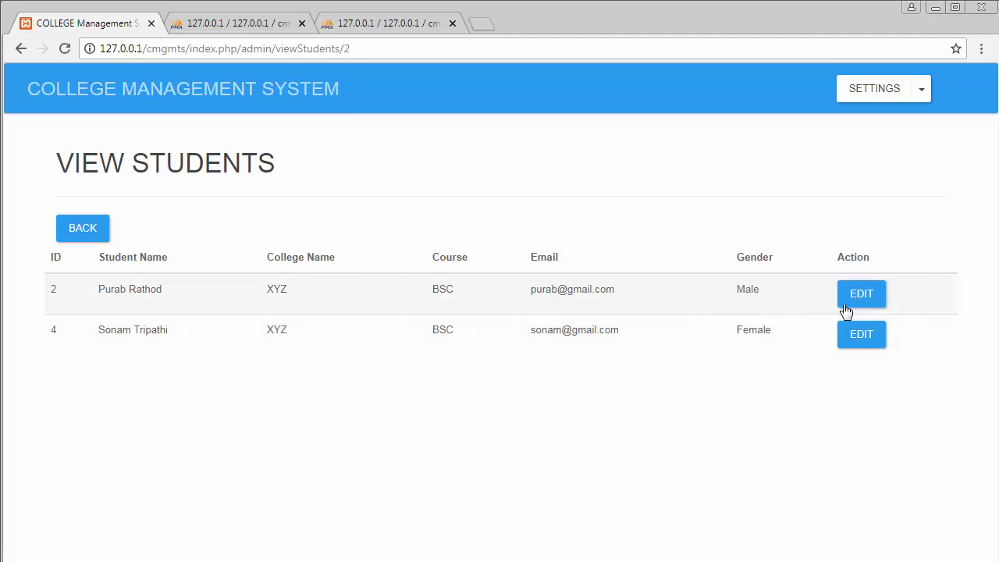
pyautogui.click(82, 235)
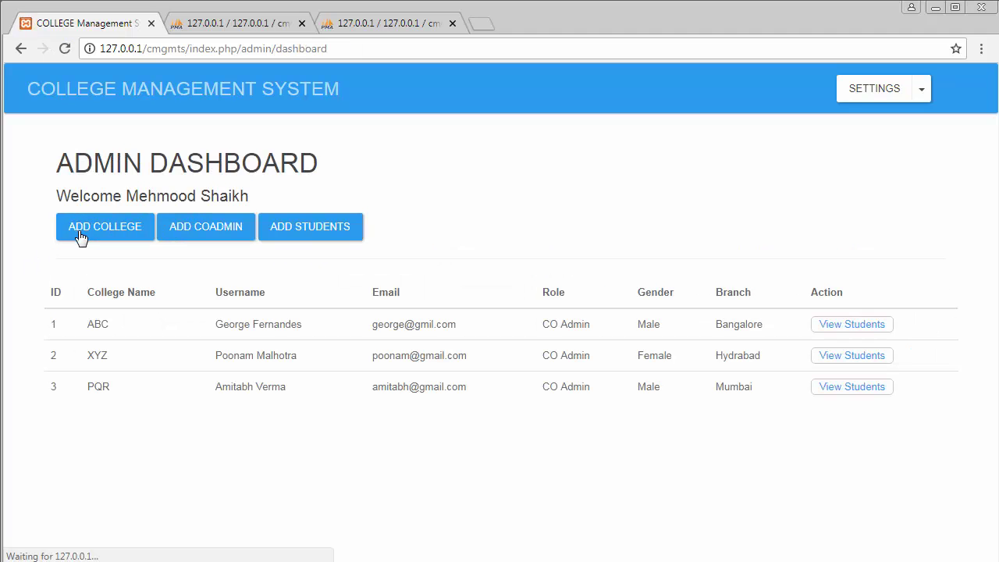
pyautogui.click(865, 388)
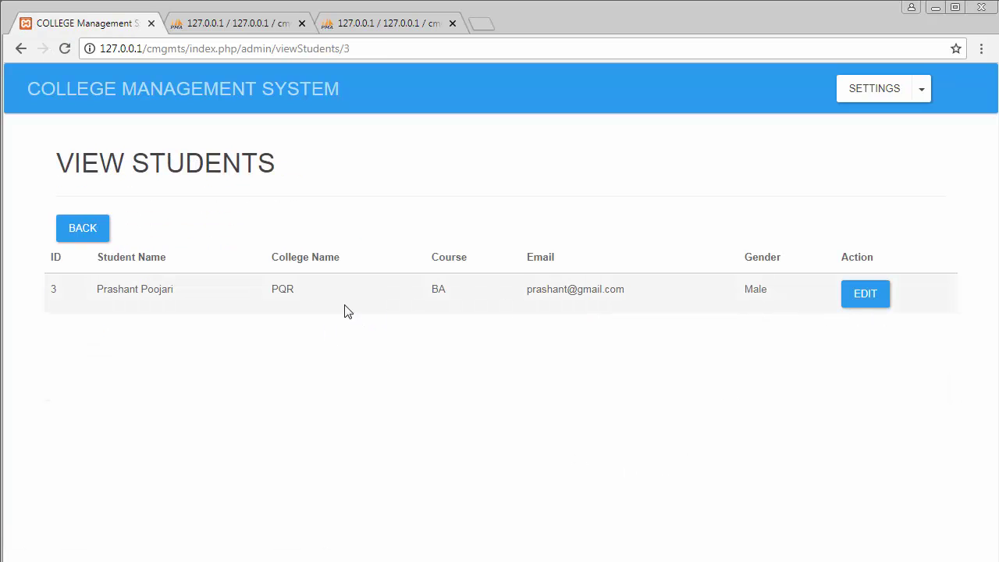
pyautogui.click(91, 236)
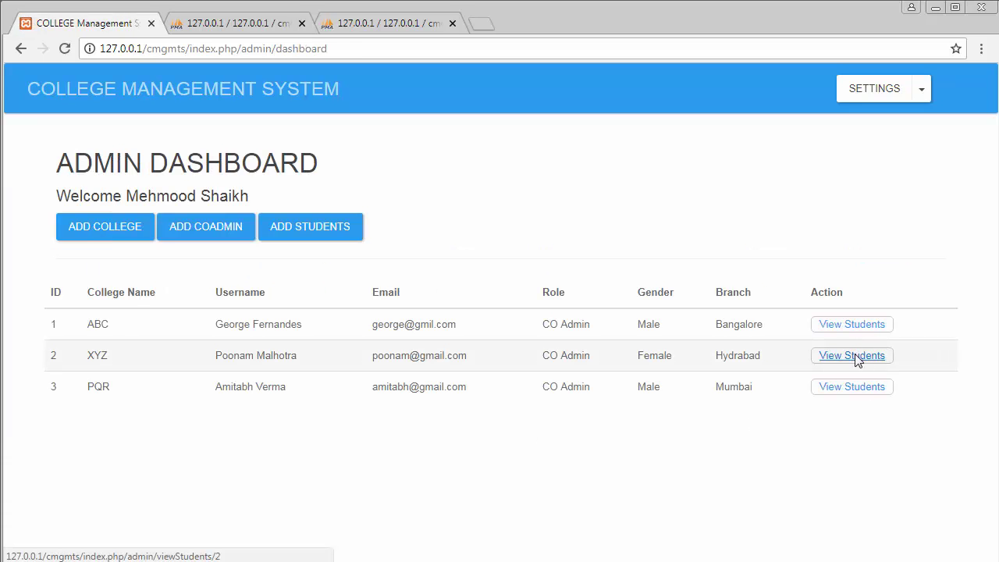
# Step: Edit the first XYZ student: replace their surname, change college to ABC, and update
pyautogui.click(856, 358)
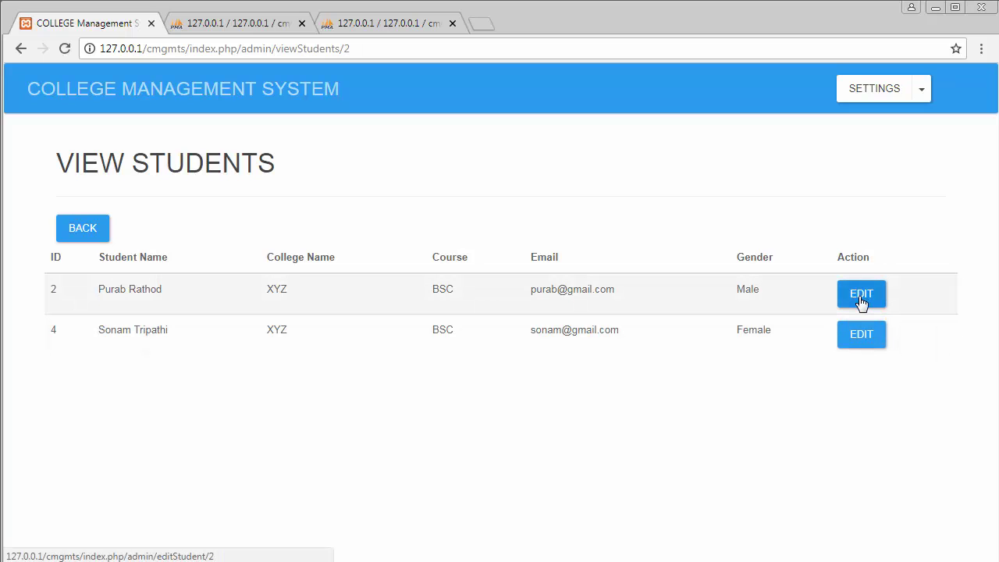
pyautogui.click(861, 300)
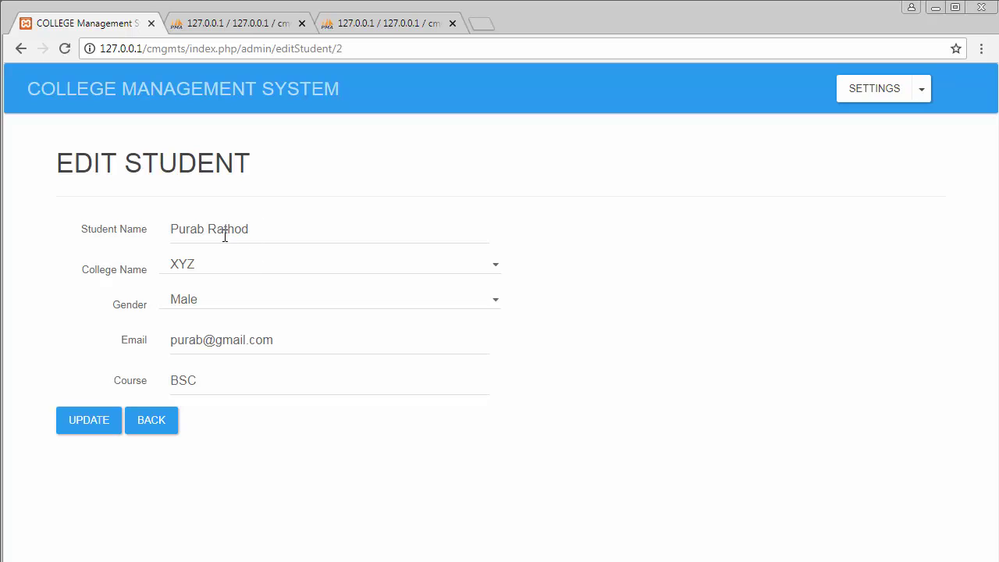
pyautogui.moveTo(209, 225); pyautogui.dragTo(293, 223)
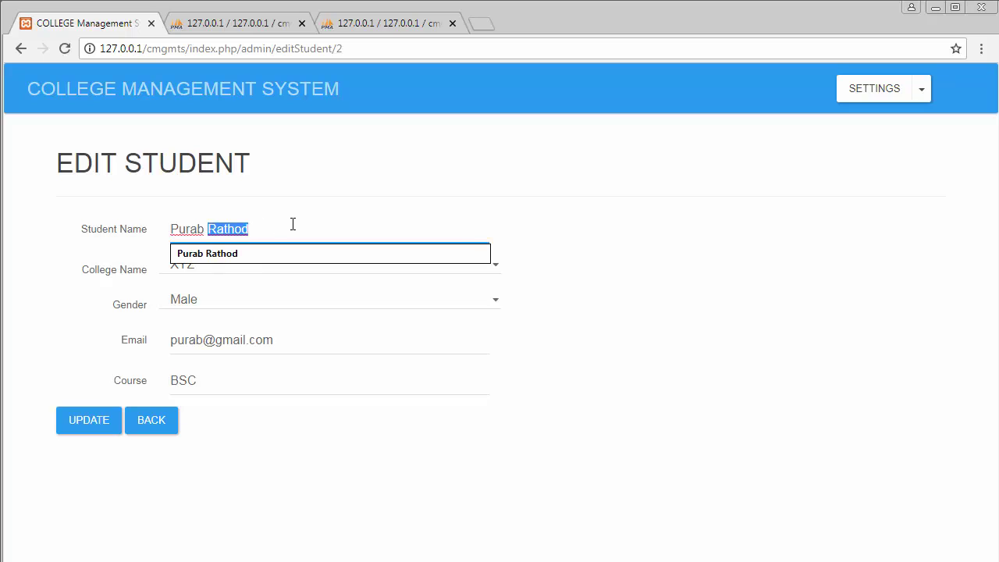
pyautogui.write('Kumar')
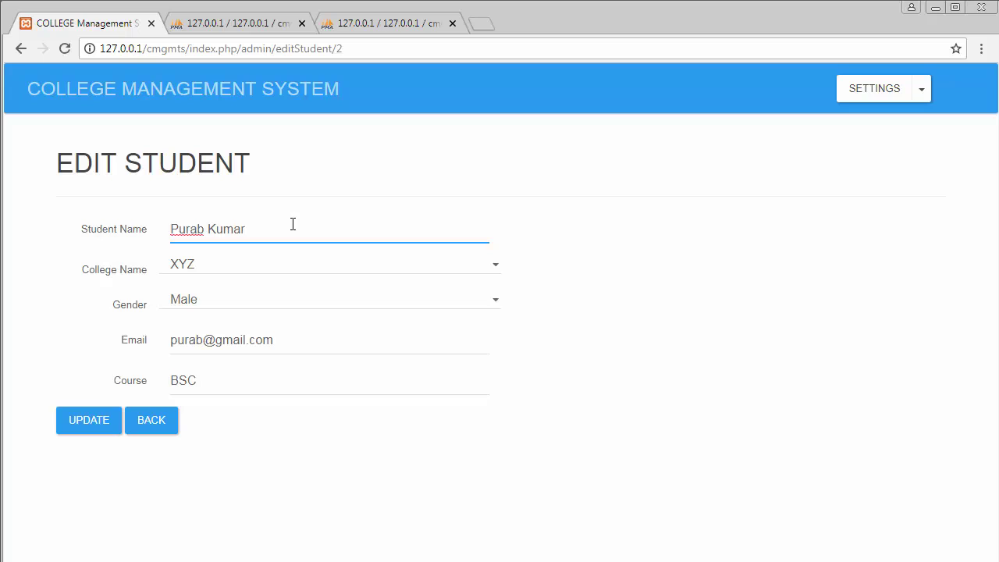
pyautogui.click(201, 269)
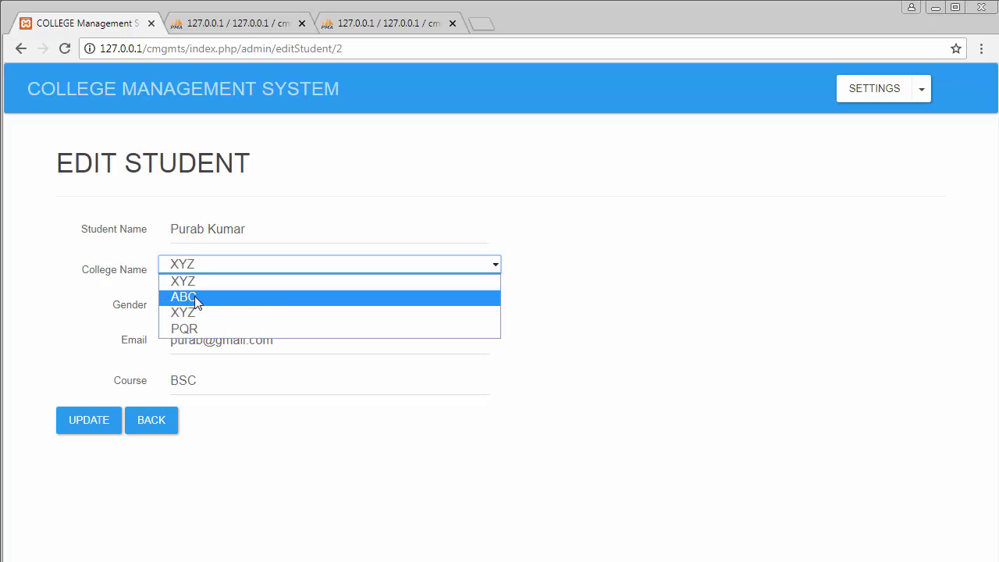
pyautogui.click(194, 296)
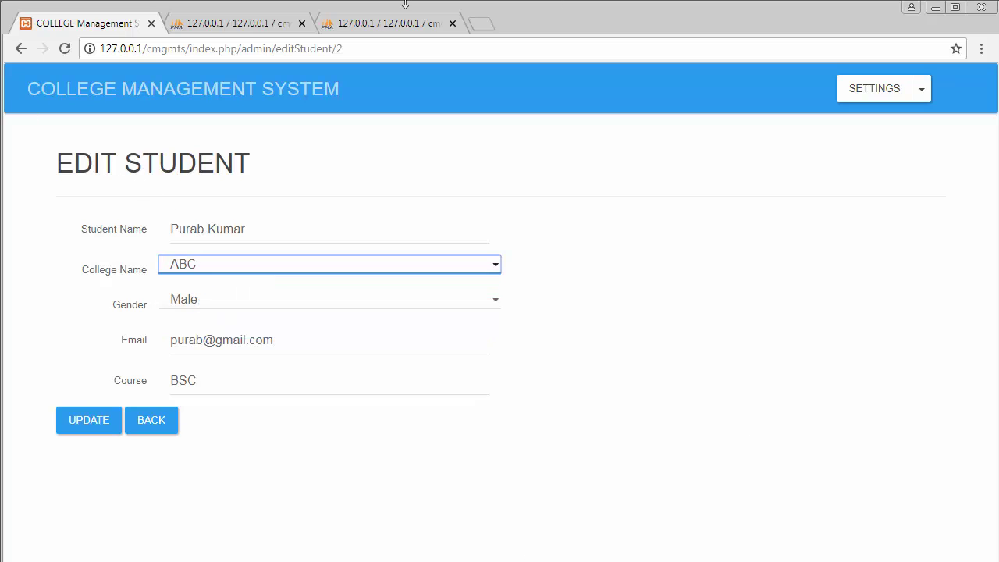
pyautogui.click(93, 421)
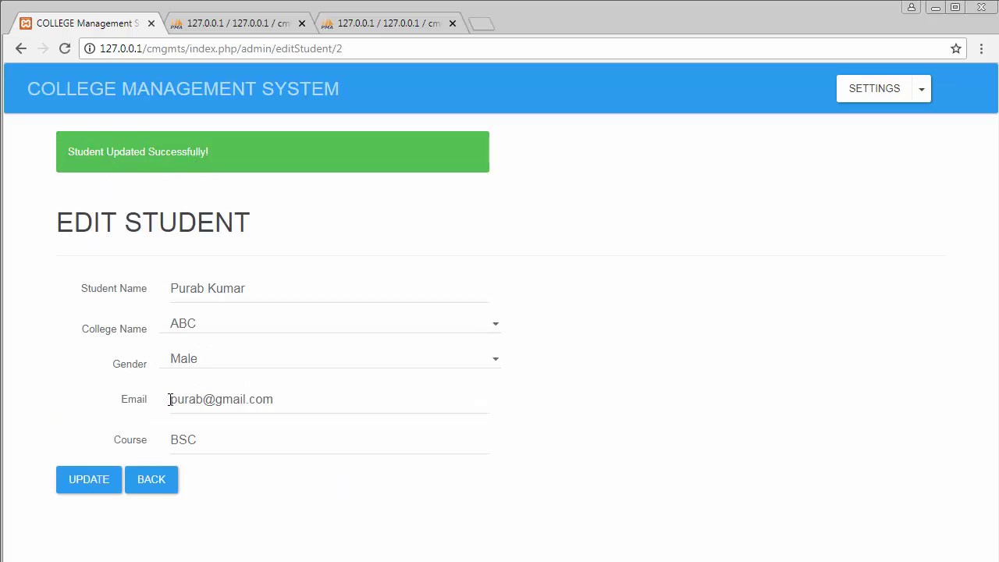
# Step: Return to the dashboard and confirm ABC now lists two students, BCOM and BSC
pyautogui.click(147, 481)
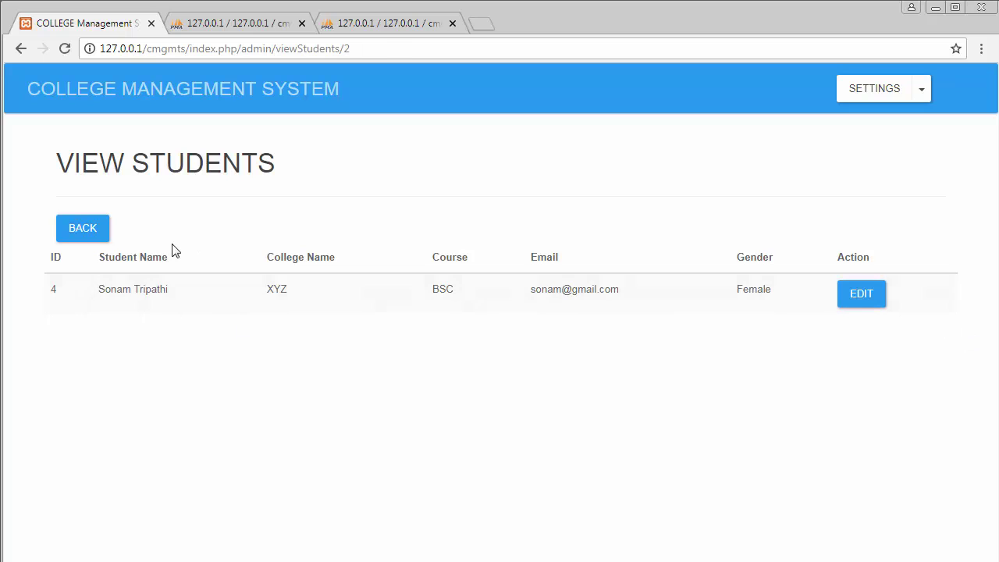
pyautogui.click(86, 231)
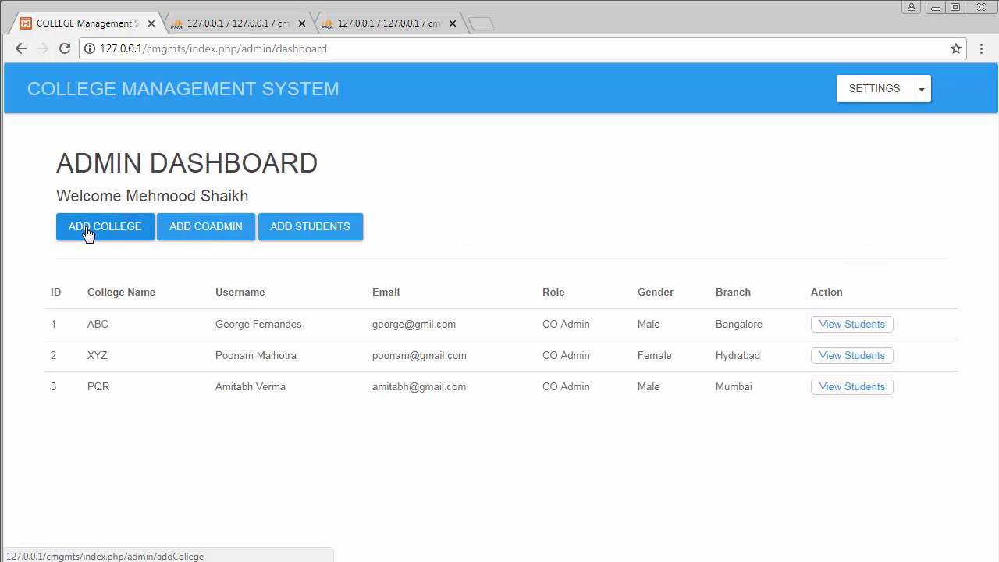
pyautogui.click(851, 326)
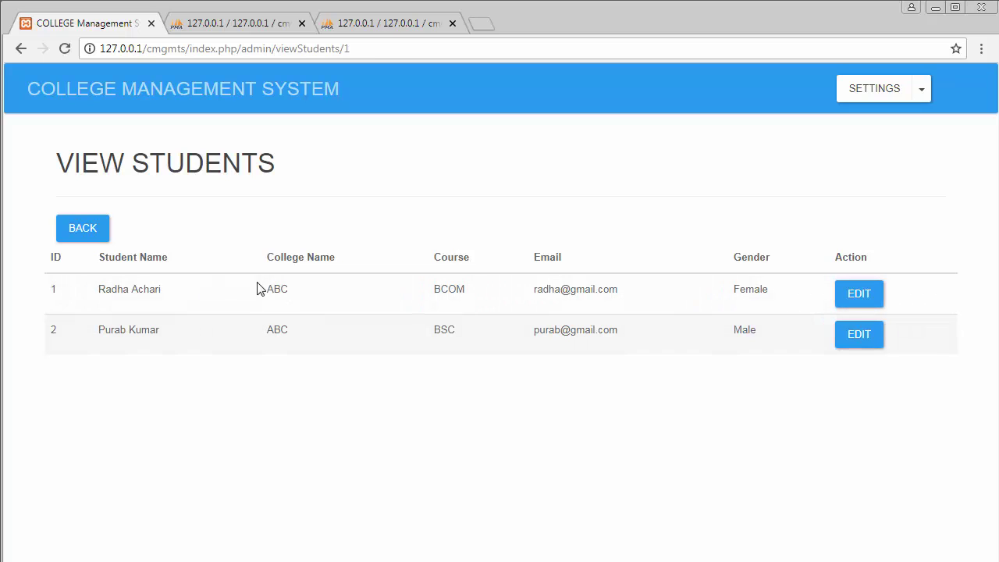
pyautogui.click(84, 232)
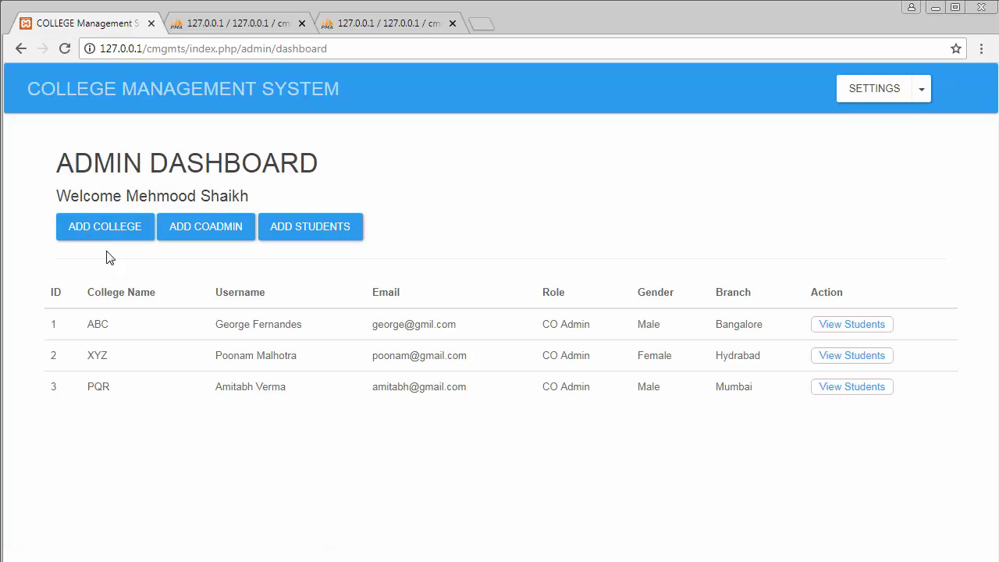
# Step: Open college ABC's co-admin from View CO Admins and replace their surname
pyautogui.click(922, 90)
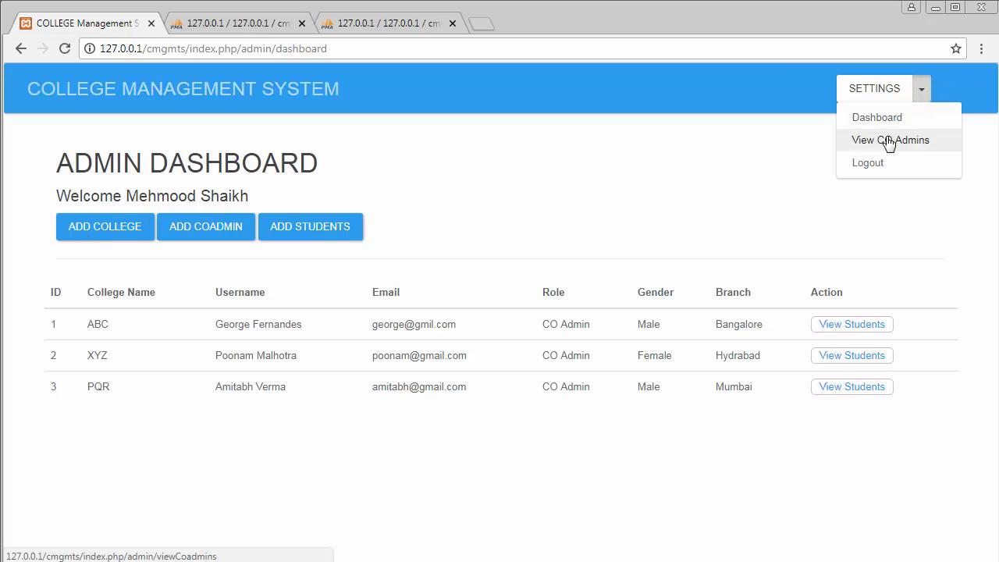
pyautogui.click(904, 148)
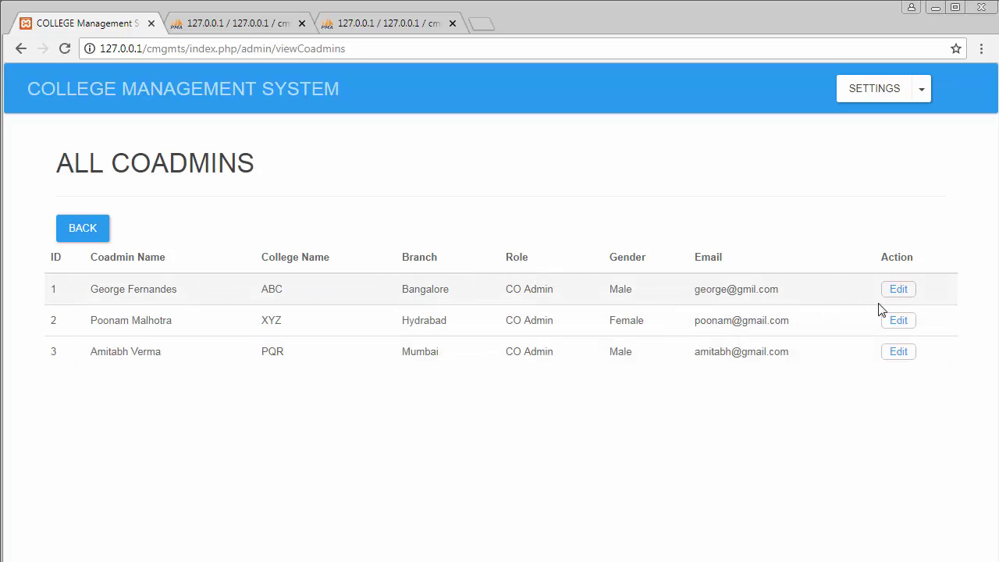
pyautogui.click(899, 294)
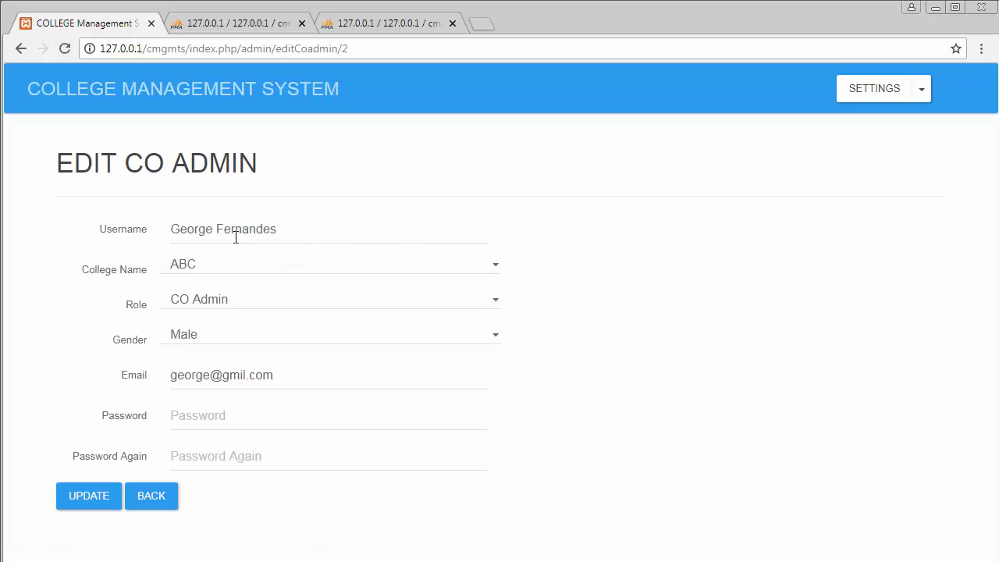
pyautogui.moveTo(217, 229); pyautogui.dragTo(320, 227)
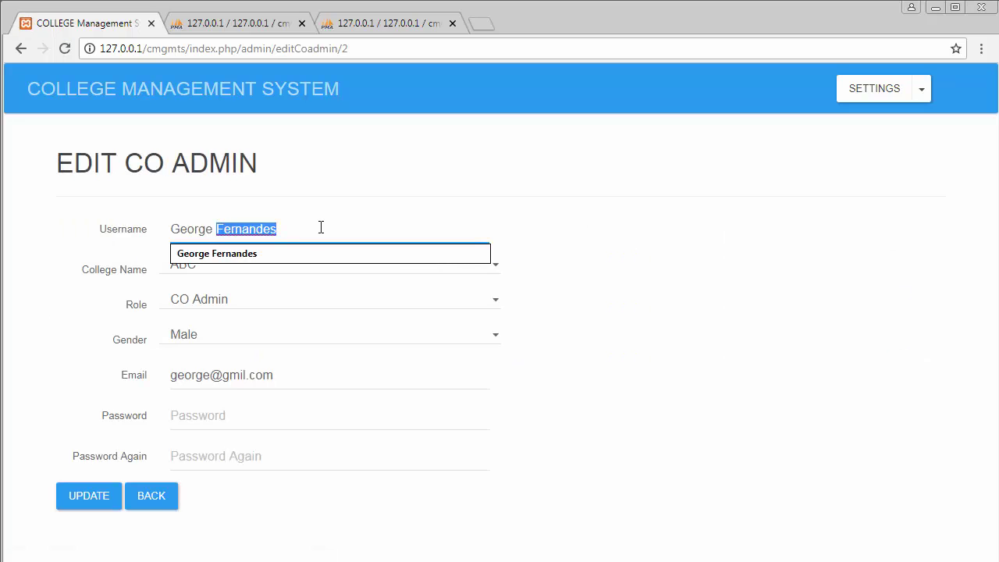
pyautogui.write('Dsouz')
pyautogui.click(252, 253)
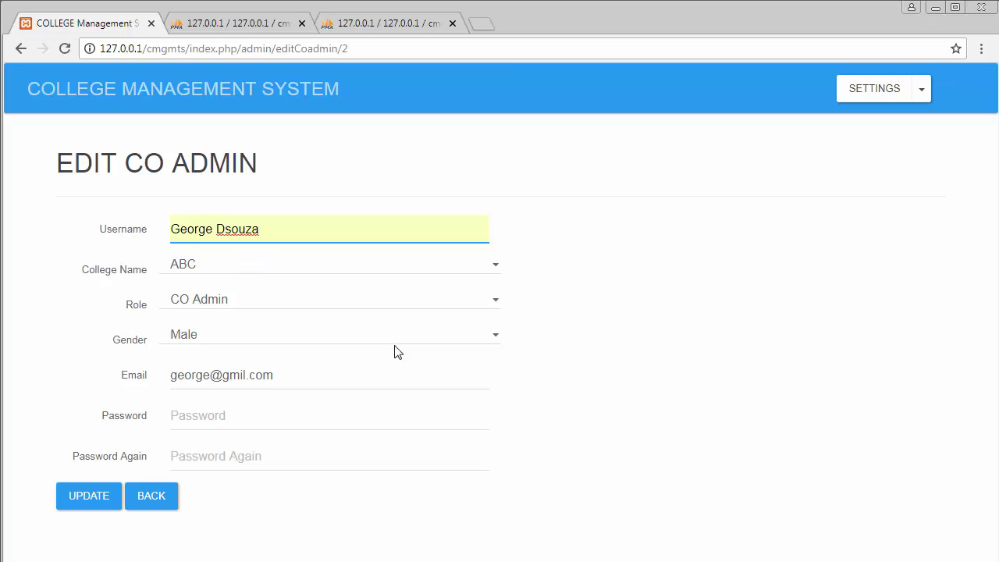
# Step: Enter and confirm a new password for the co-admin and save the update
pyautogui.click(198, 418)
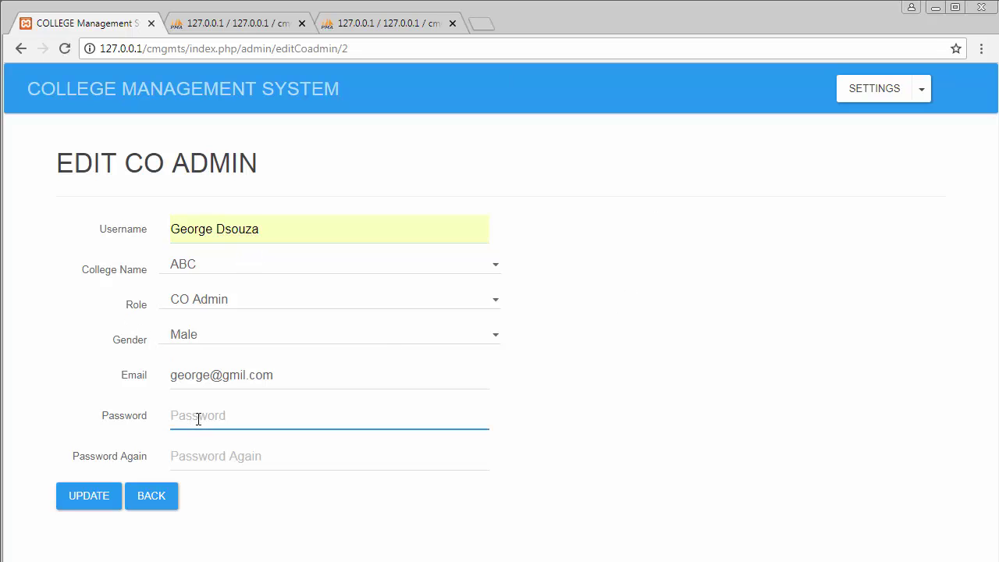
pyautogui.write('•')
pyautogui.click(223, 459)
pyautogui.write('••')
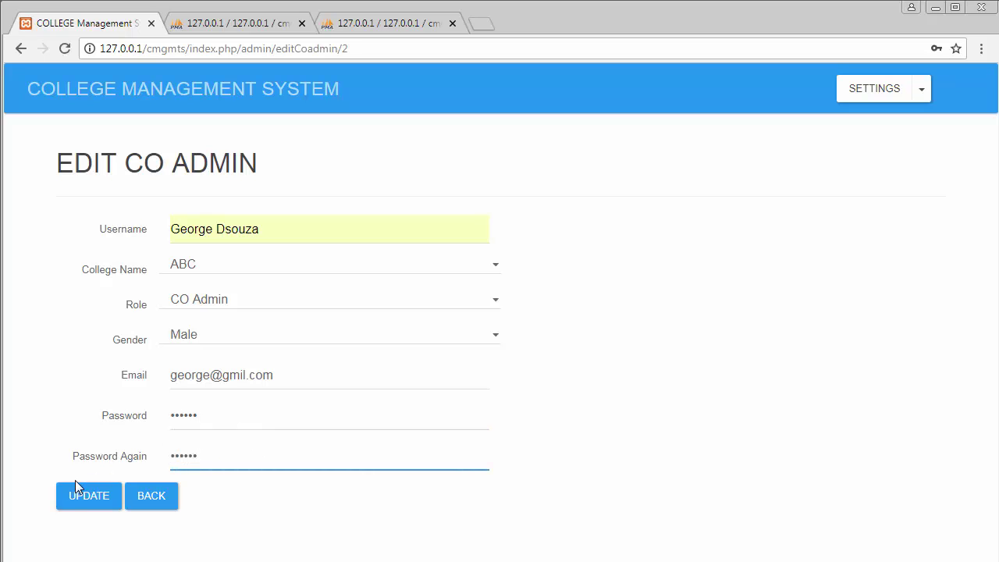
pyautogui.click(89, 498)
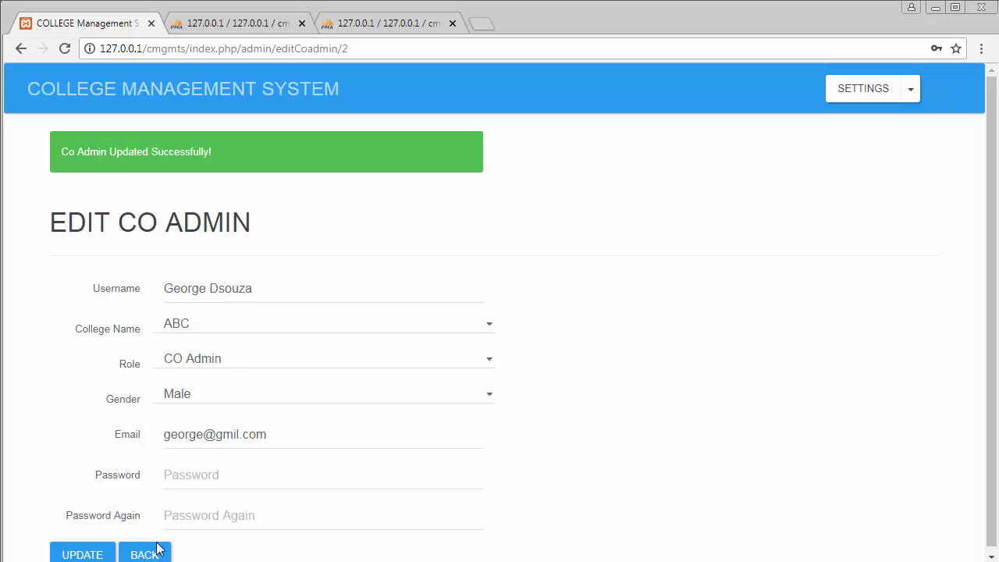
pyautogui.click(910, 90)
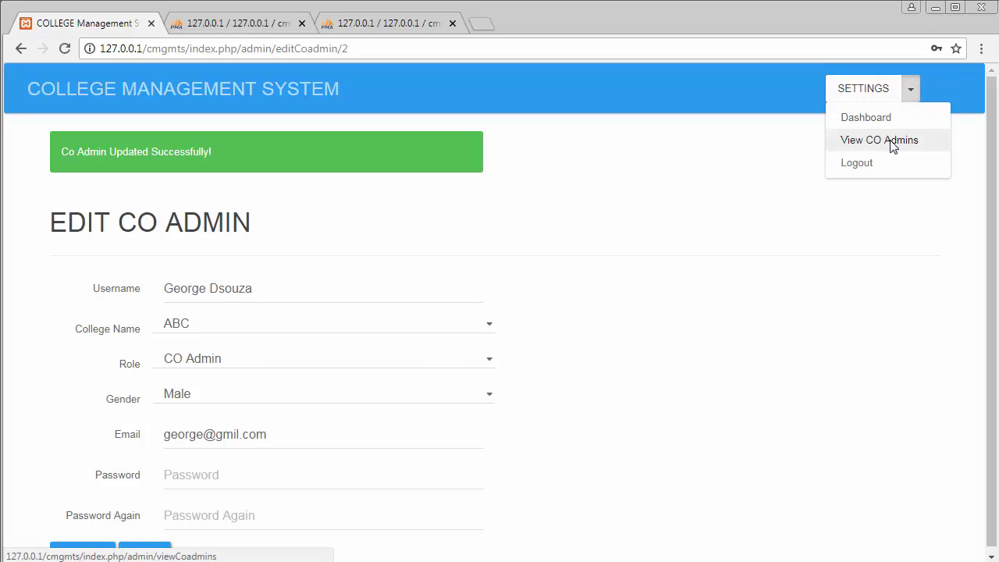
# Step: Verify ABC's co-admin shows the new name in View CO Admins, then open the Dashboard
pyautogui.click(893, 142)
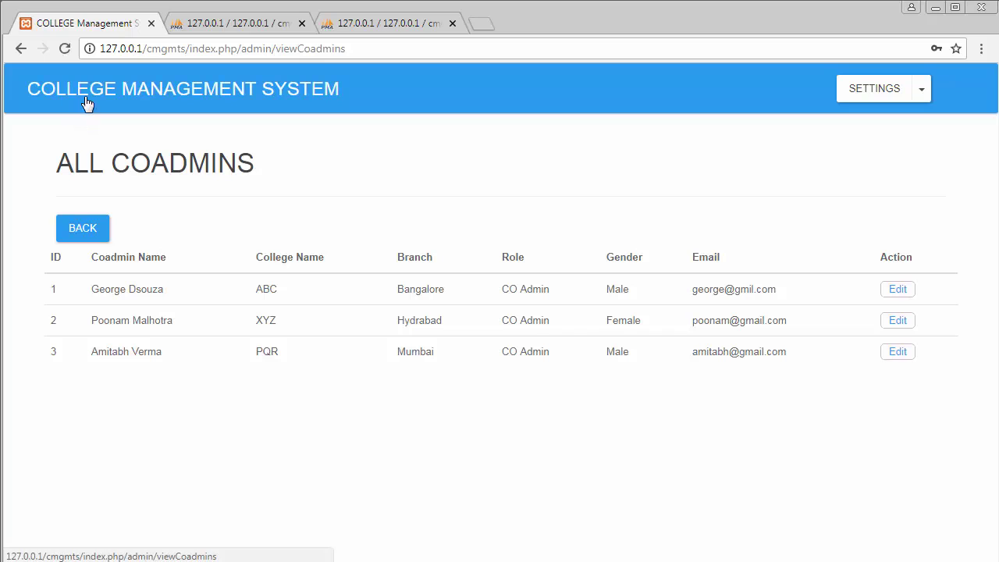
pyautogui.click(922, 91)
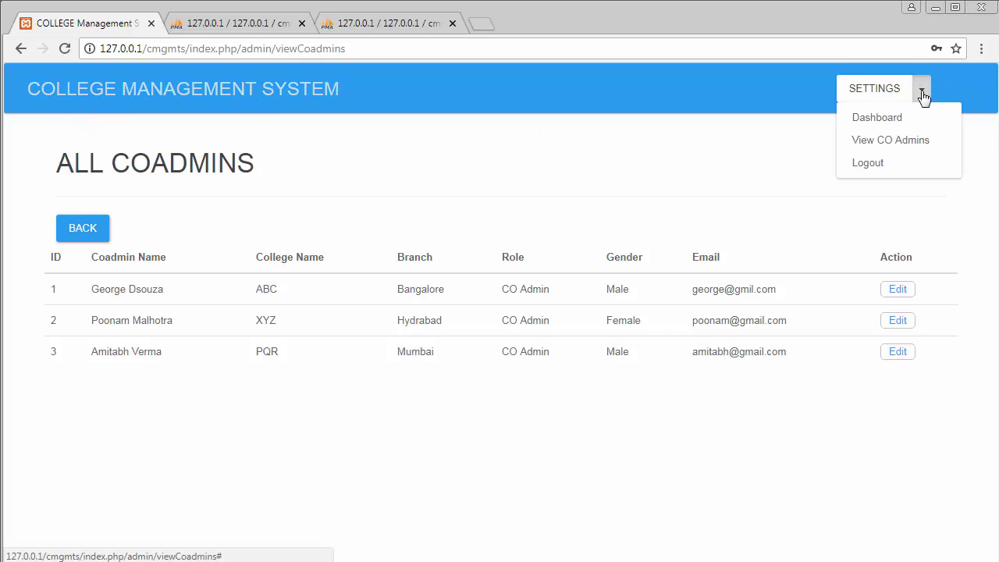
pyautogui.click(890, 122)
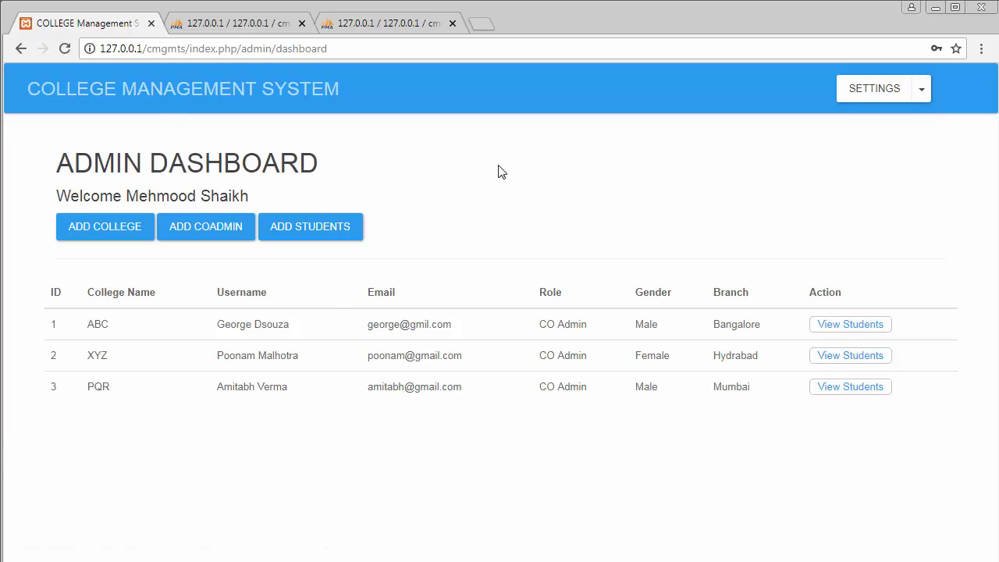
pyautogui.click(921, 89)
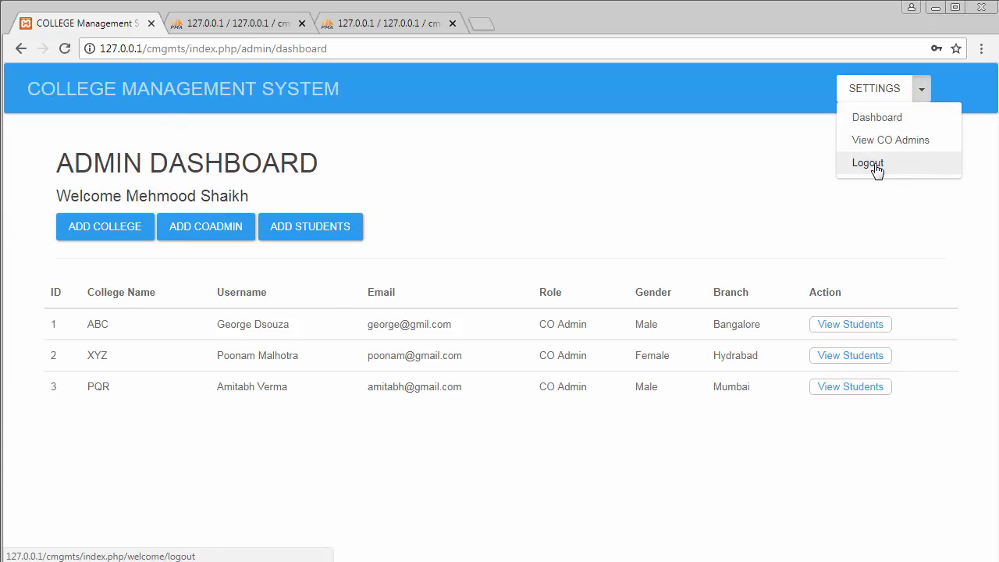
# Step: Log out of the admin account and enter the XYZ co-admin's e-mail and password
pyautogui.click(875, 165)
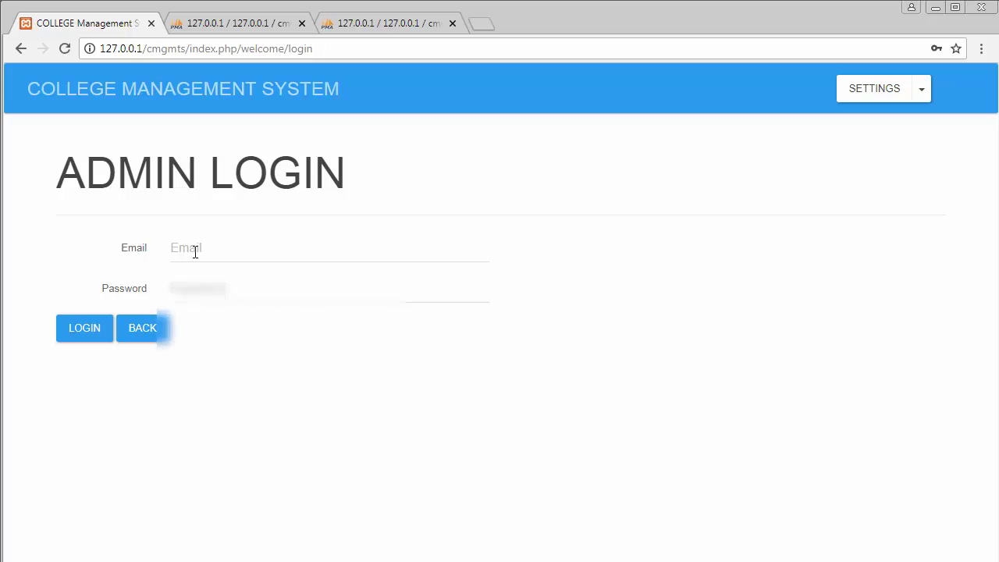
pyautogui.click(195, 249)
pyautogui.write('oo')
pyautogui.press('BackSpace')
pyautogui.press('BackSpace')
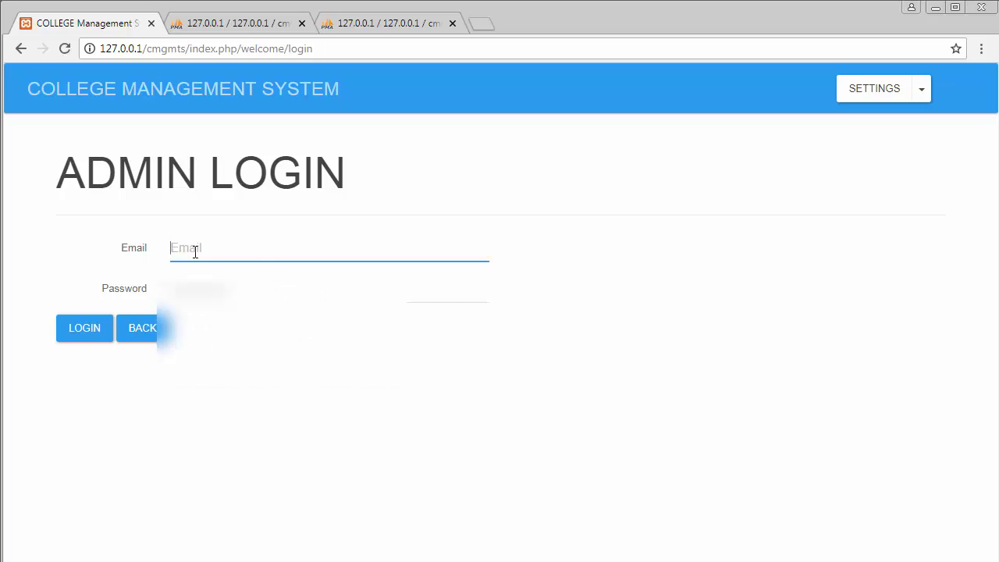
pyautogui.click(240, 275)
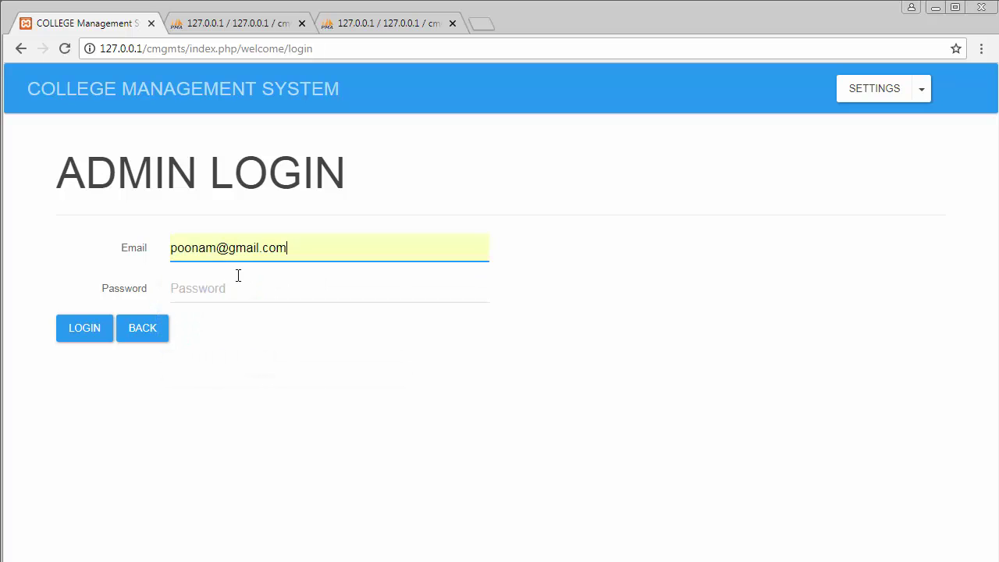
pyautogui.click(196, 294)
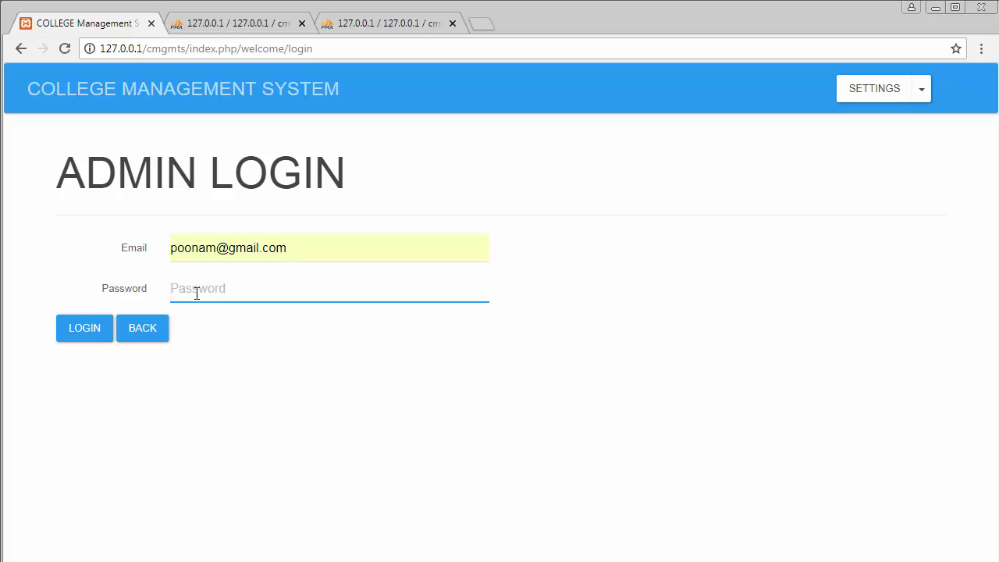
pyautogui.write('••••••')
# Step: Log in as the XYZ co-admin, view its single BSC student, then log out
pyautogui.click(83, 331)
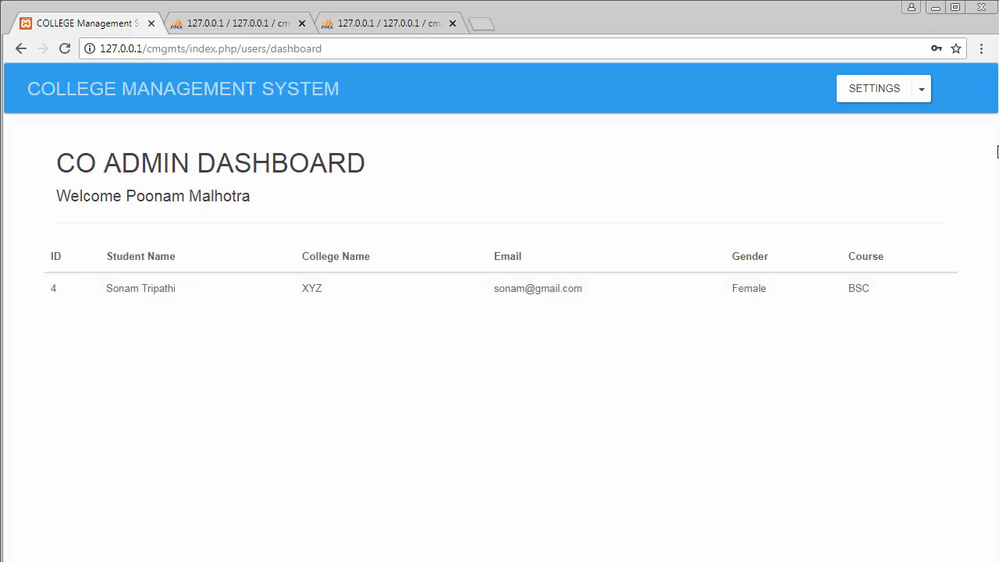
pyautogui.click(921, 92)
pyautogui.click(886, 132)
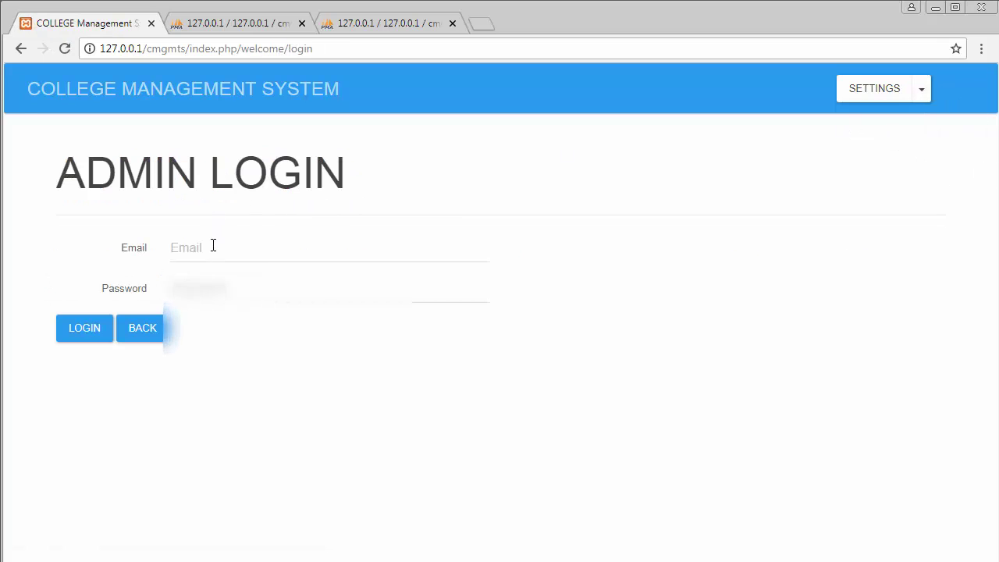
# Step: Log in as the ABC co-admin with the suggested e-mail, view its BCOM and BSC students, then log out
pyautogui.click(213, 246)
pyautogui.write('ge')
pyautogui.press('Down')
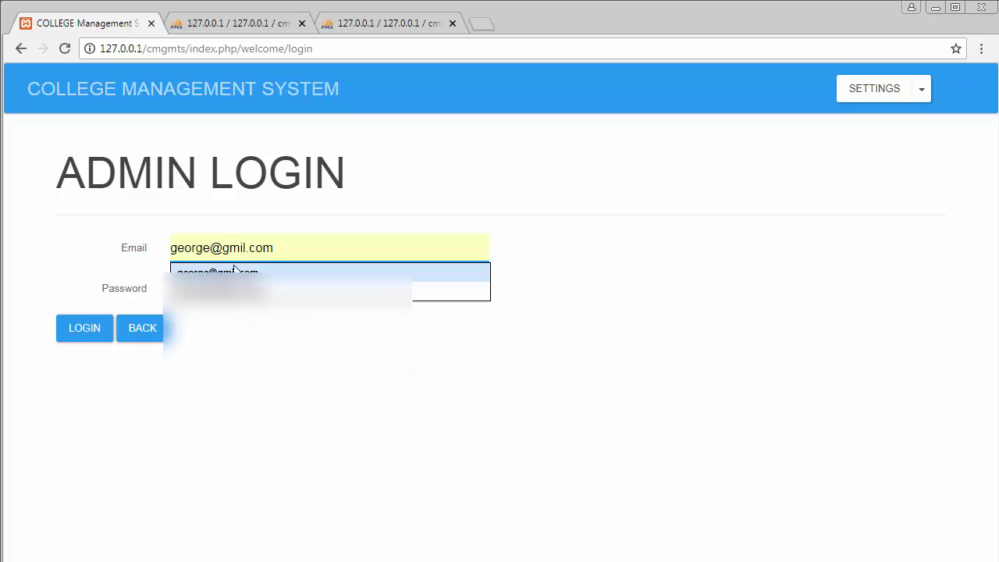
pyautogui.press('Return')
pyautogui.click(451, 291)
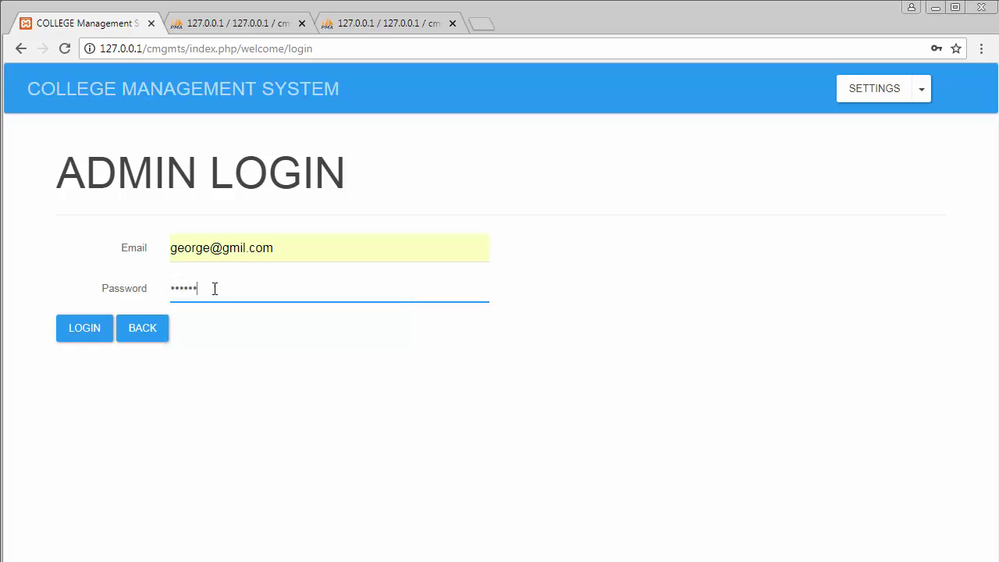
pyautogui.click(90, 336)
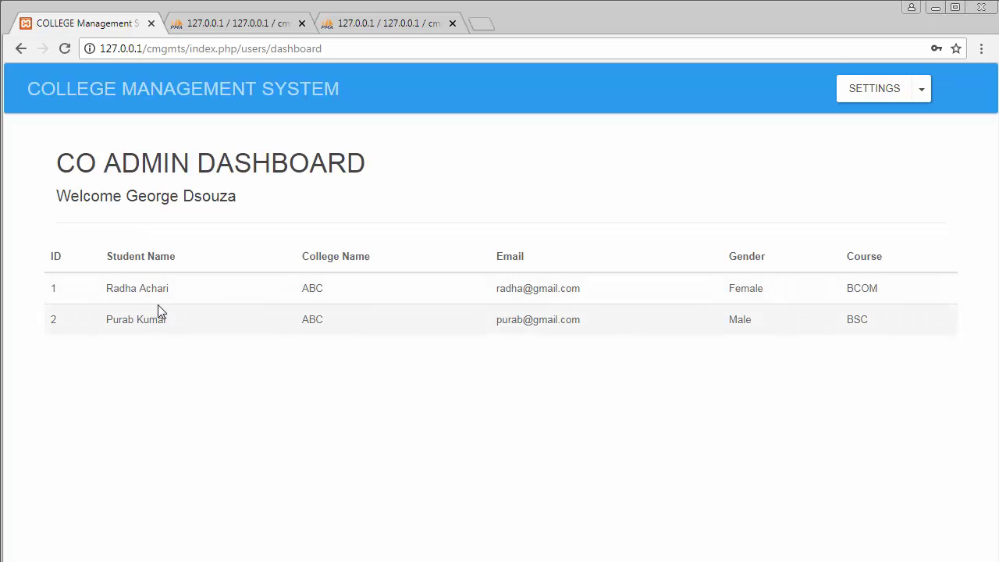
pyautogui.click(923, 95)
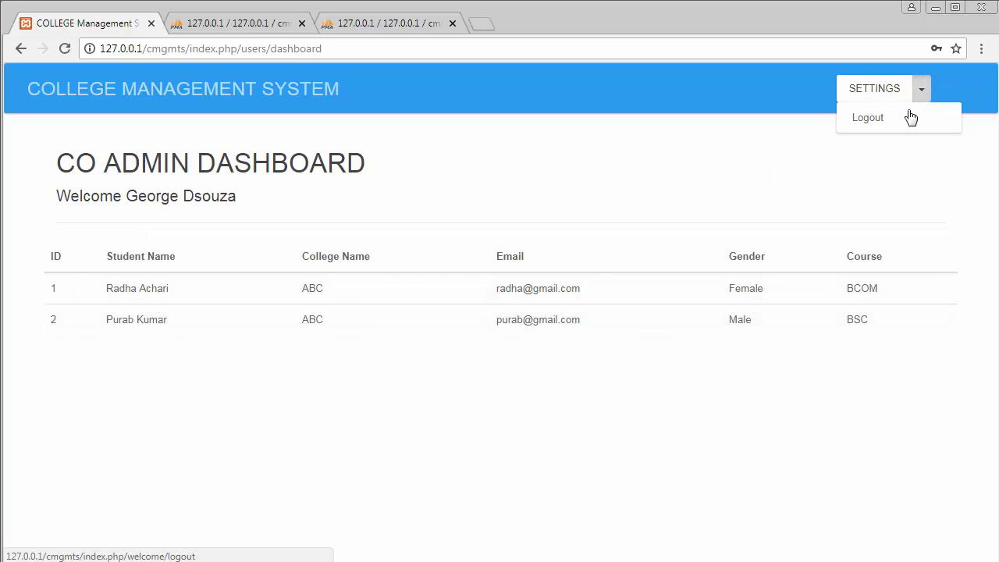
pyautogui.click(898, 122)
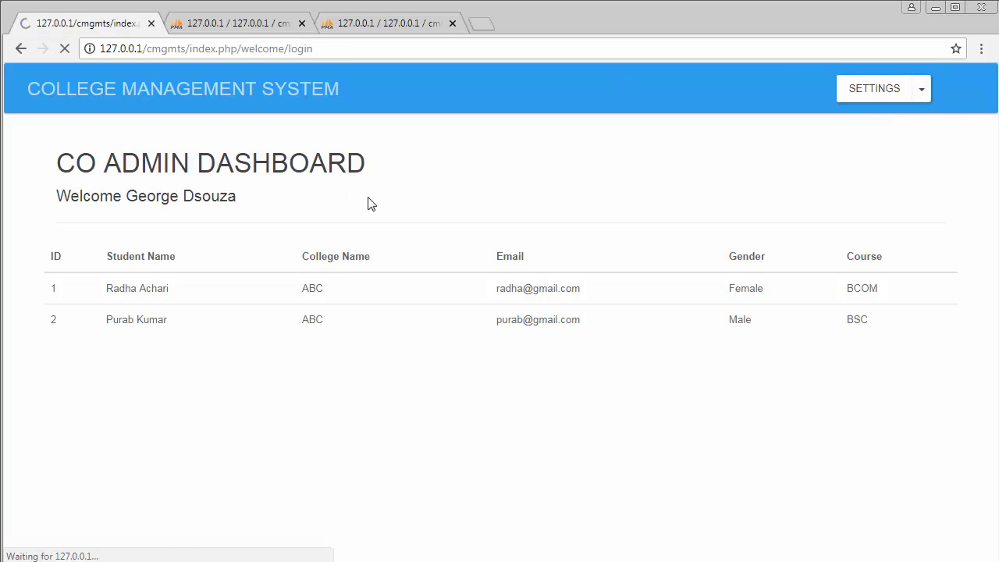